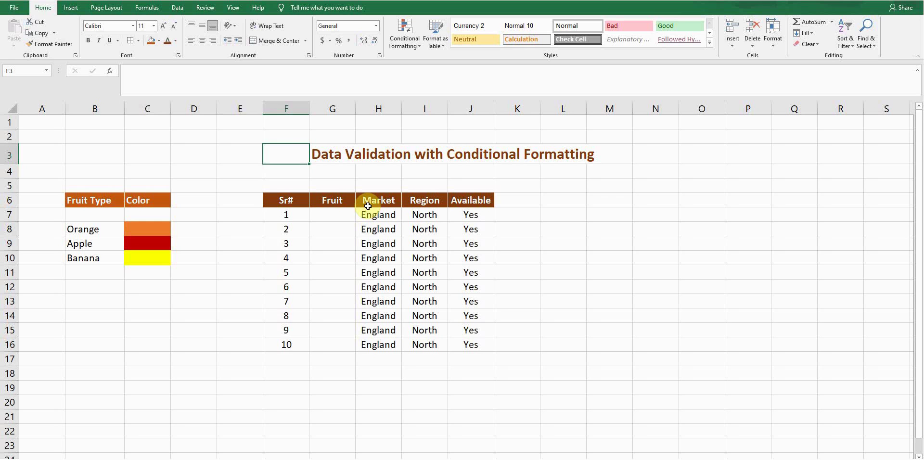
- Review the sheet title and the main table's headers in row 6, from Sr# to Available
key("Right")
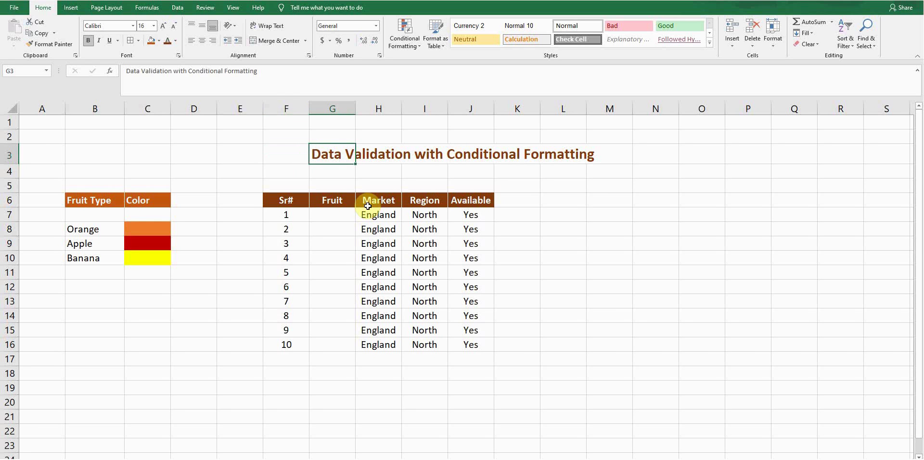
key("Left")
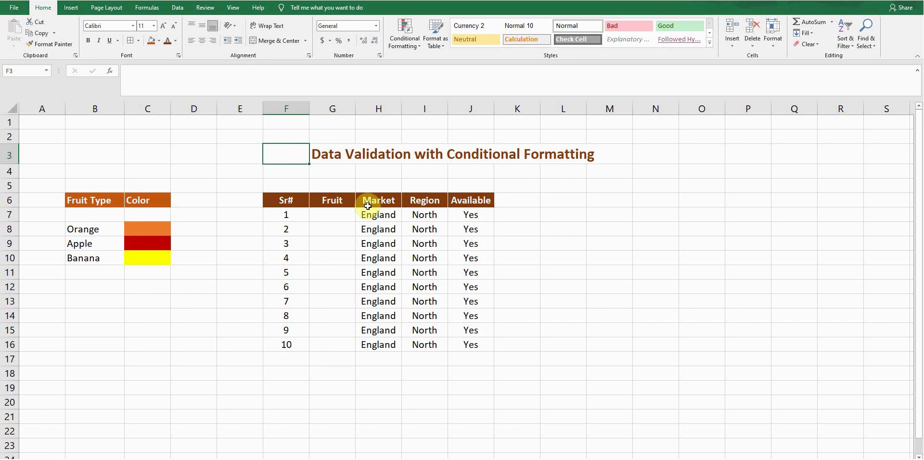
key("Down")
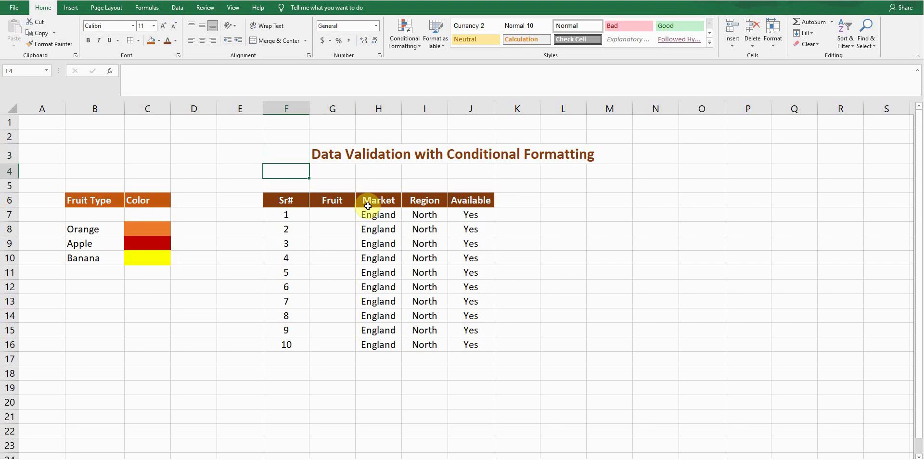
key("Left")
key("Down")
key("Down")
key("Right")
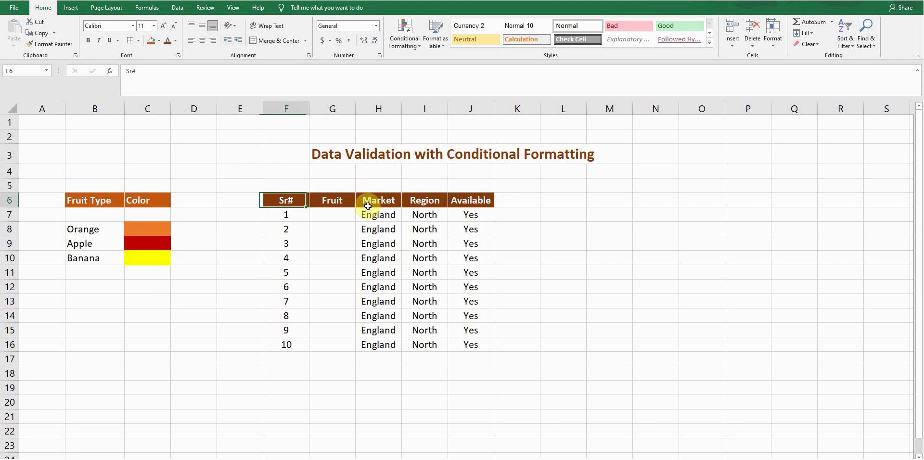
key("Right")
key("Right")
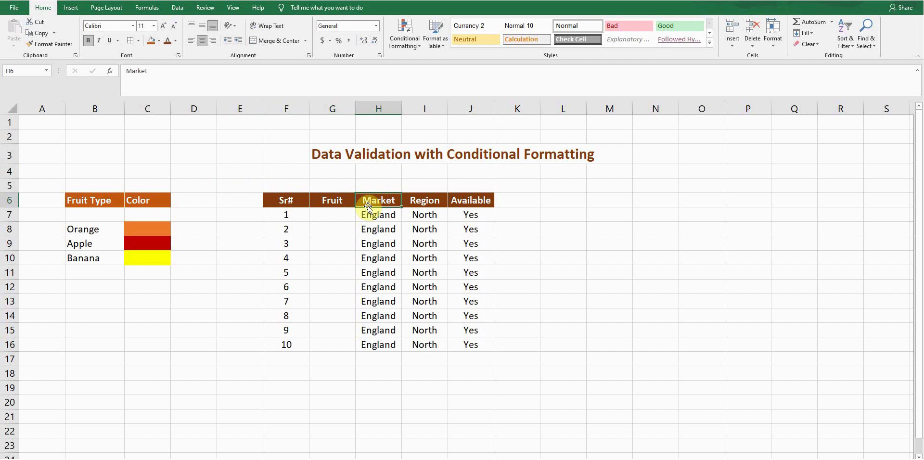
key("Right")
key("Right")
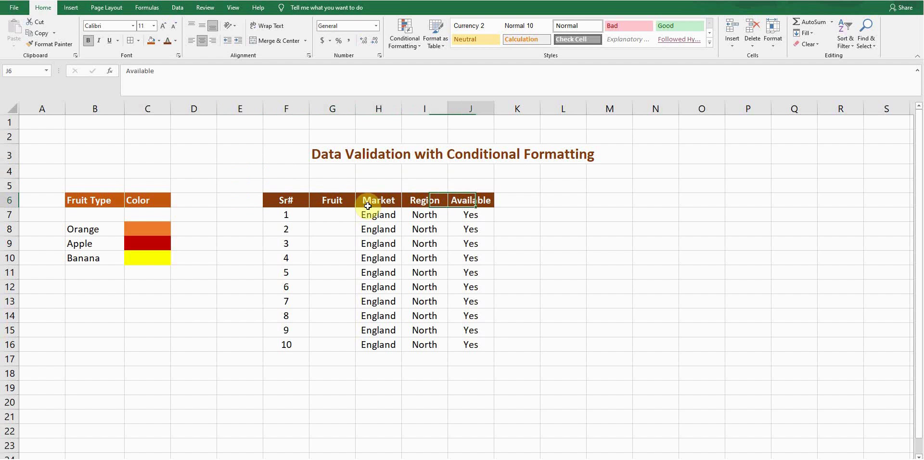
key("Left")
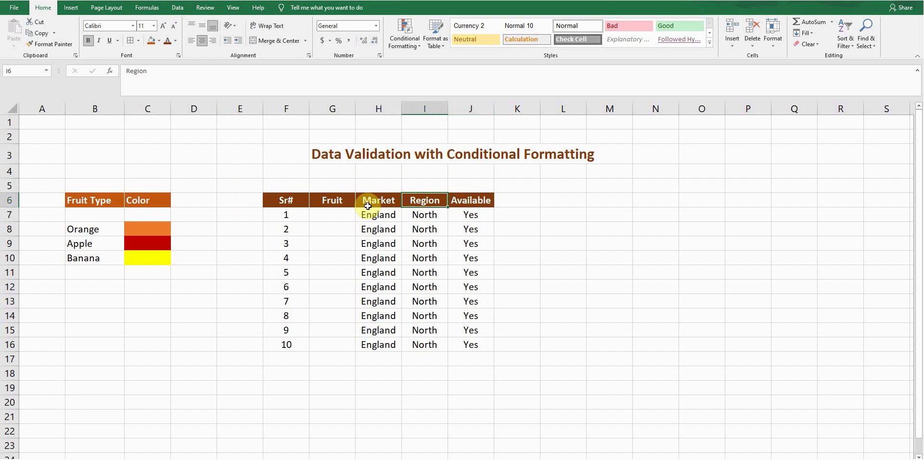
key("Left")
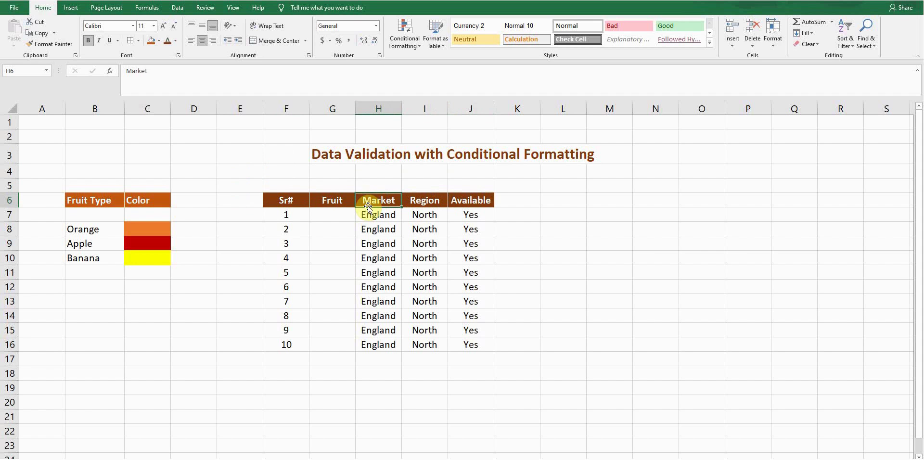
key("Left")
key("Down")
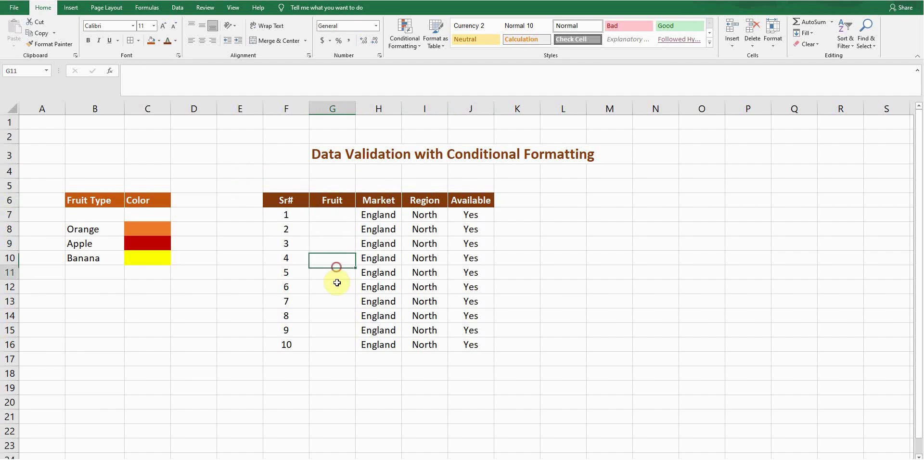
- Examine the blank Fruit column cells and the fruit types with their assigned colors in B8:C10
left_click(341, 309)
left_click(333, 214)
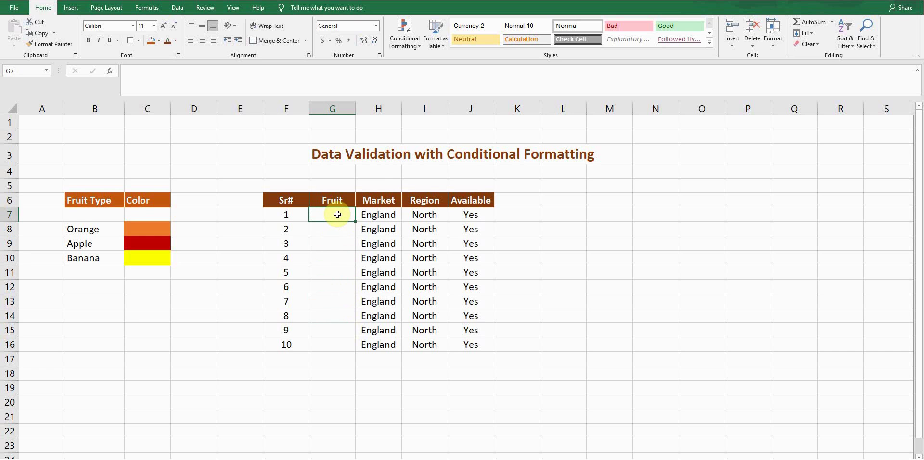
left_click(337, 239)
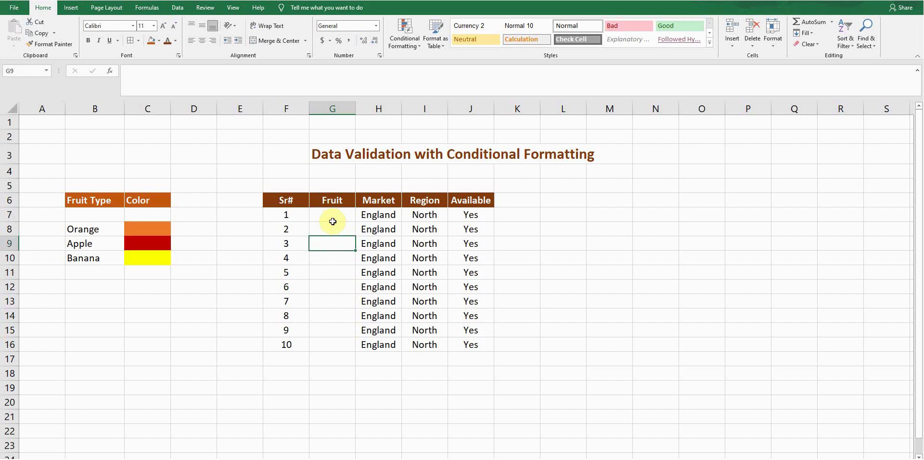
left_click(332, 217)
left_click(82, 230)
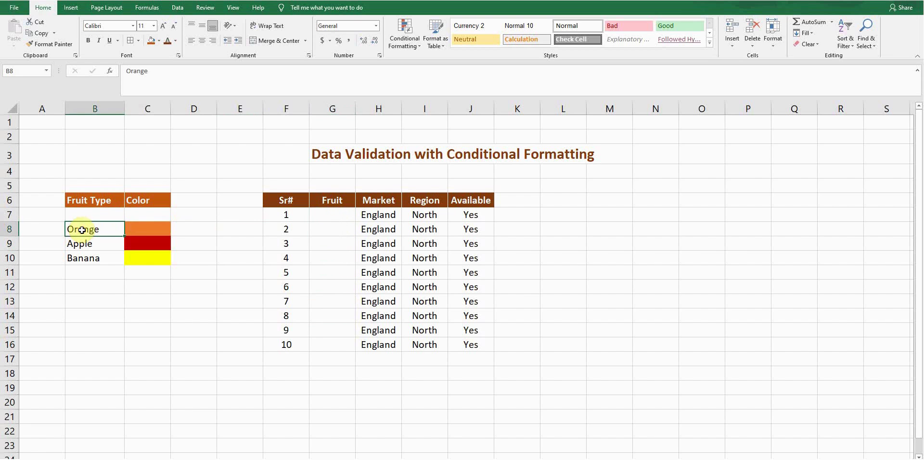
left_click(145, 230)
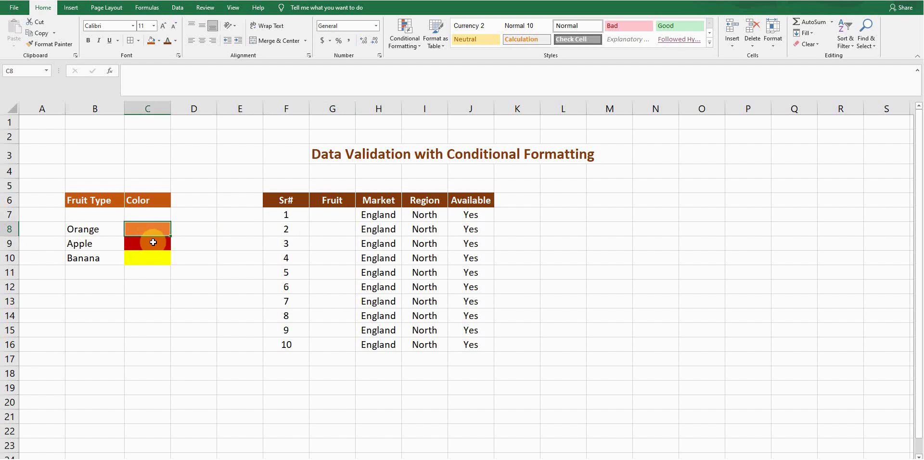
left_click(153, 244)
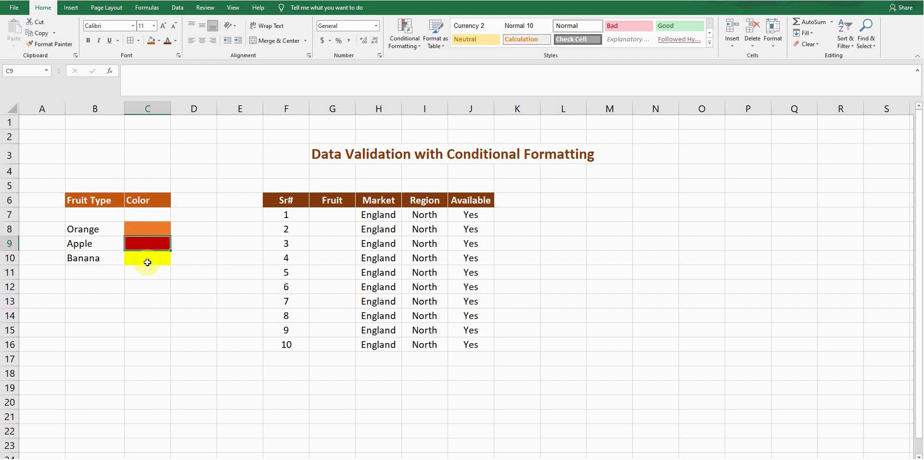
left_click(147, 262)
left_click(95, 260)
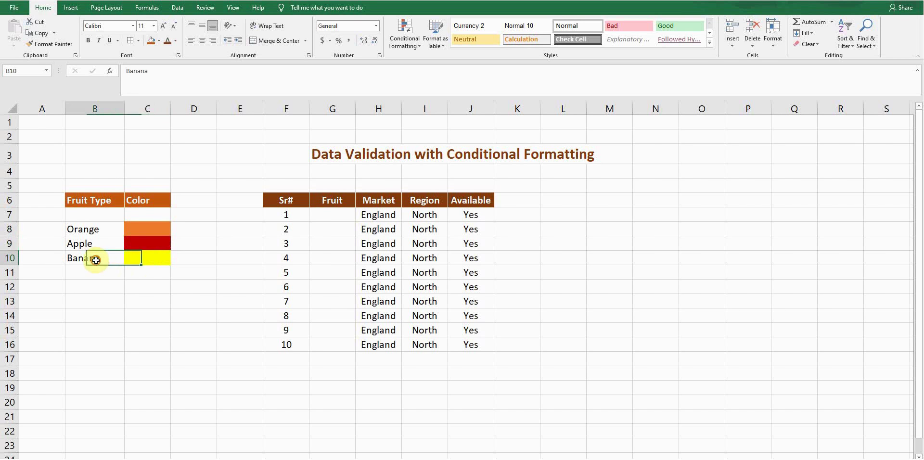
- Start a data validation rule for the Fruit cells G7:G16 that allows a List
left_click(332, 214)
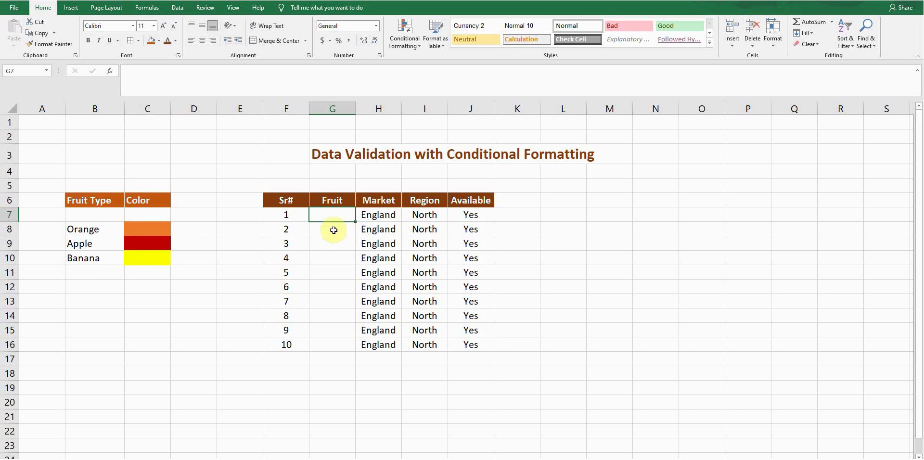
left_click_drag(333, 216, 336, 344)
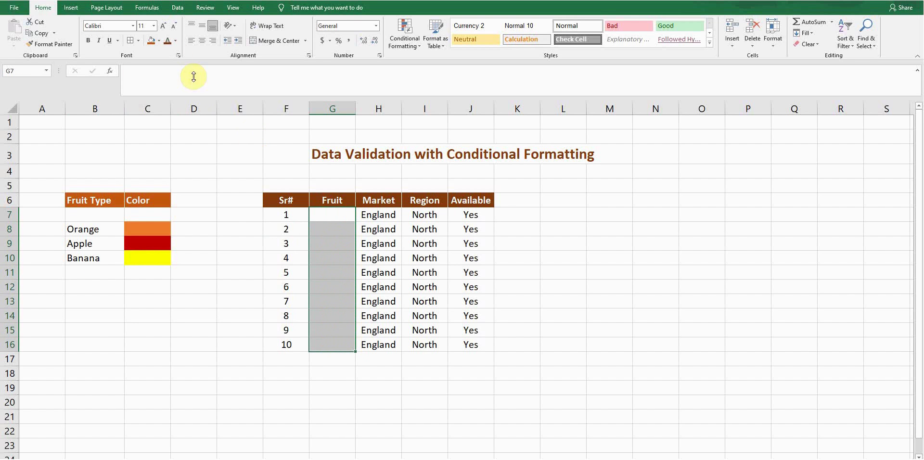
left_click(176, 12)
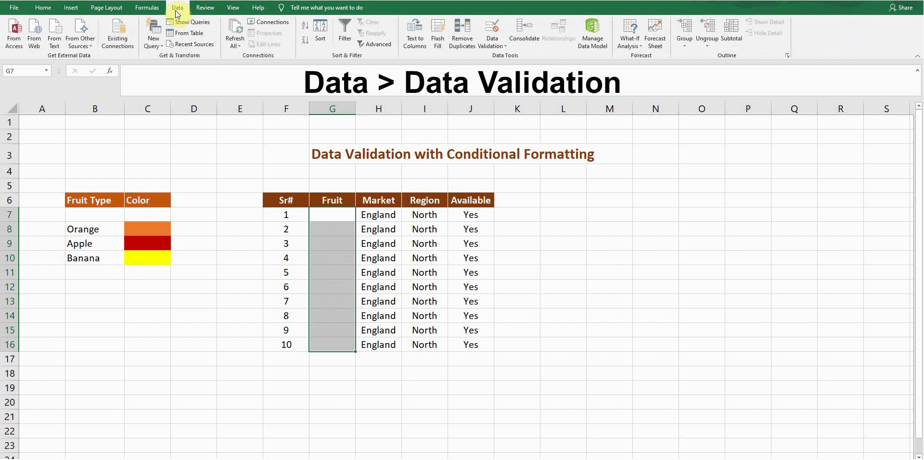
left_click(504, 45)
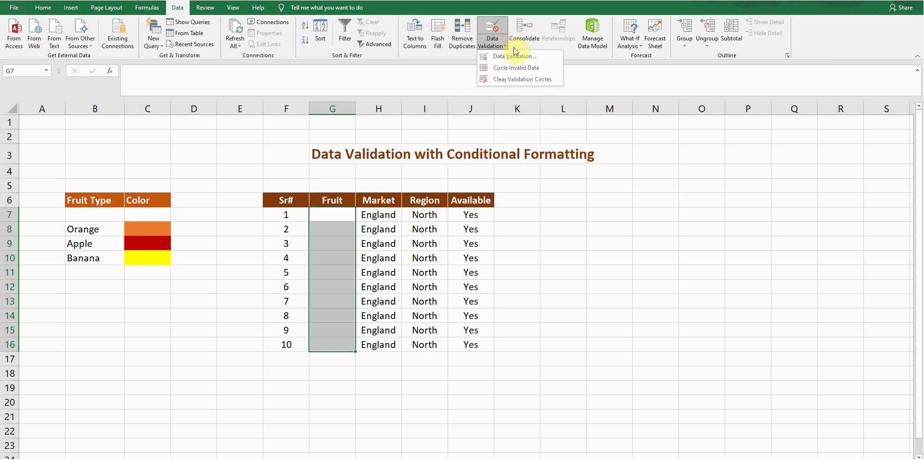
left_click(544, 57)
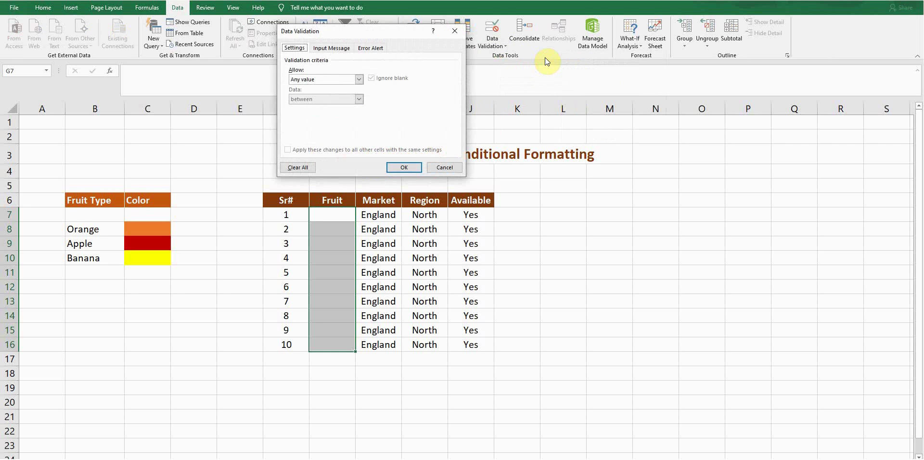
left_click_drag(380, 29, 540, 94)
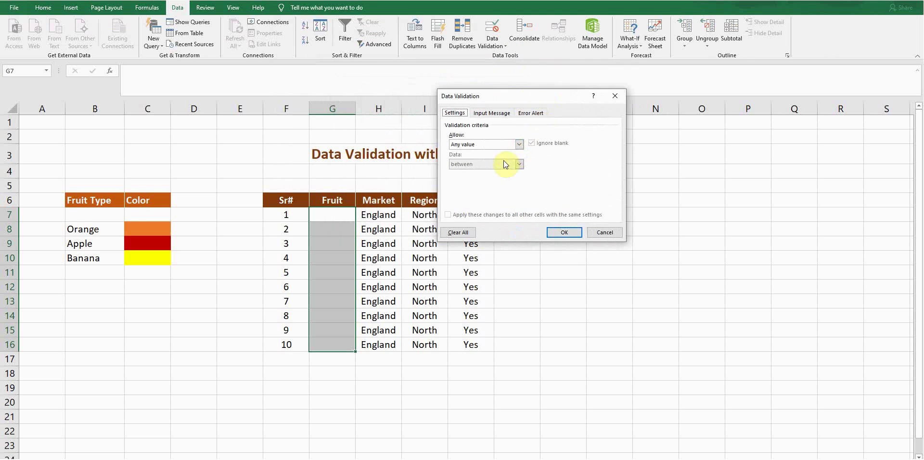
left_click(520, 145)
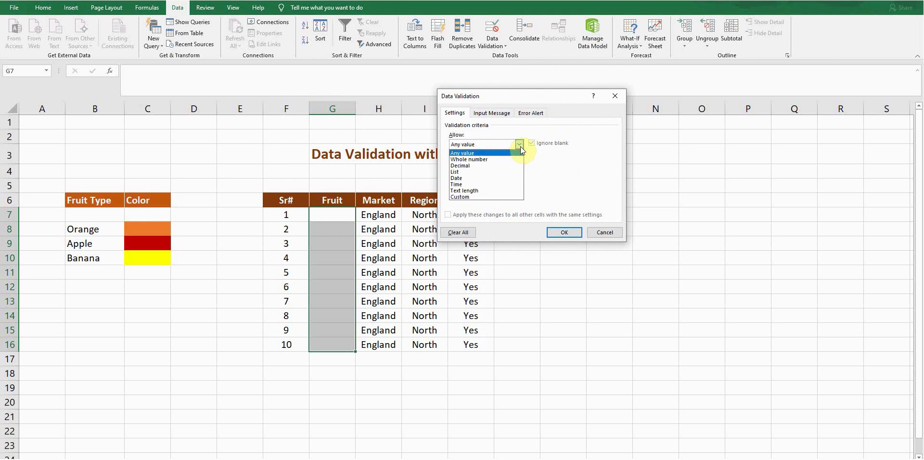
left_click(461, 172)
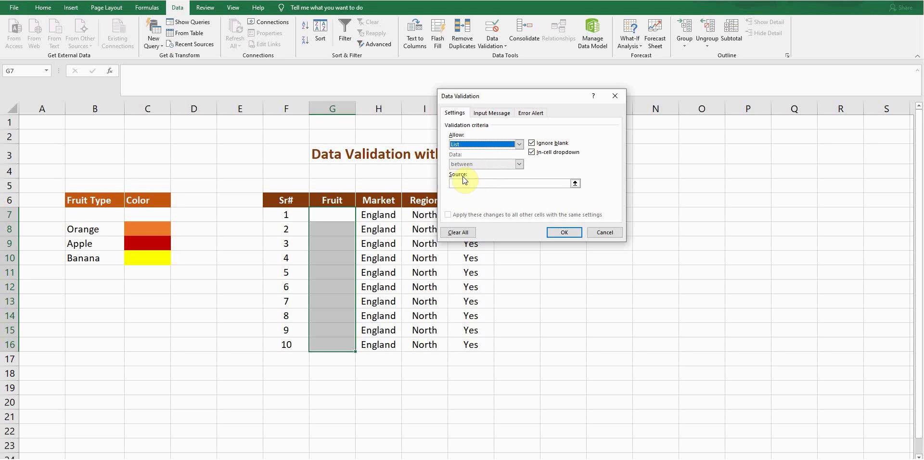
- Set the validation list's source to the fruit names in $B$8:$B$10 and apply the rule
left_click(575, 184)
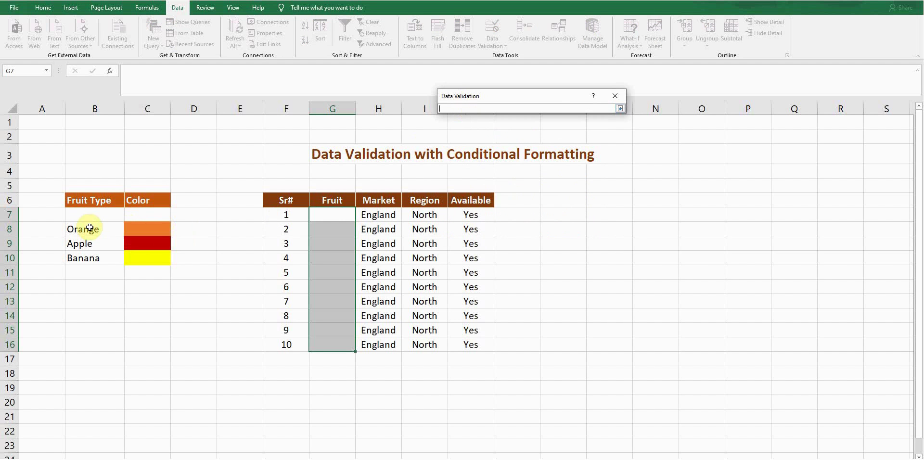
left_click_drag(90, 228, 89, 258)
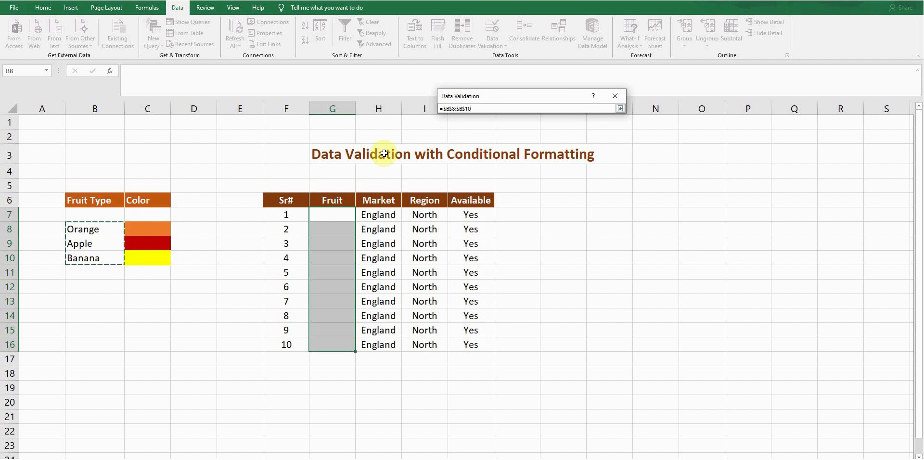
key("Return")
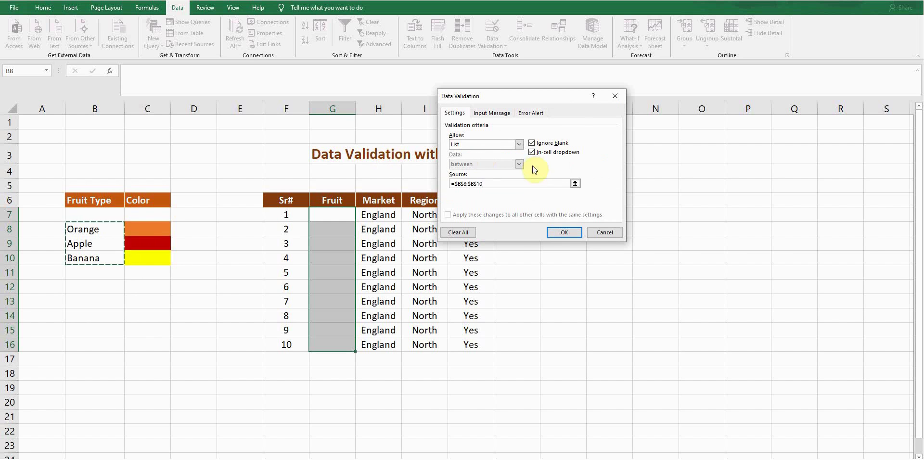
left_click(562, 233)
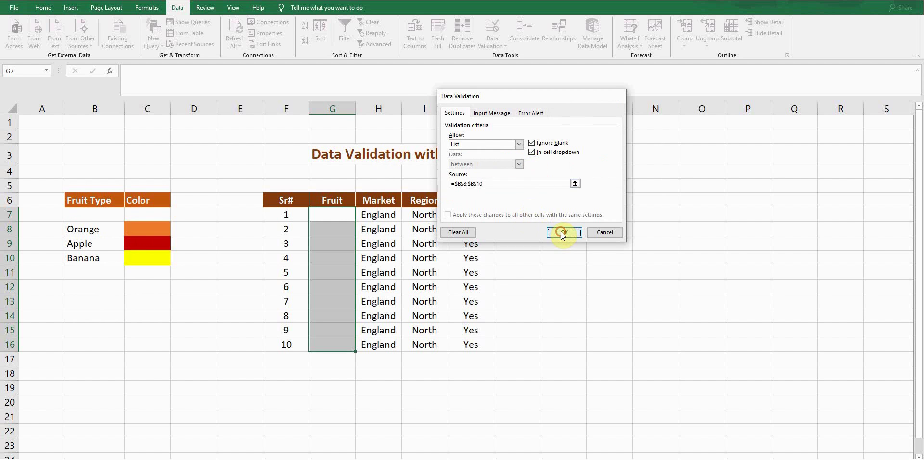
- Check several cells down the Fruit column, from G7 to G16, for the in-cell dropdown
left_click(336, 213)
left_click(340, 229)
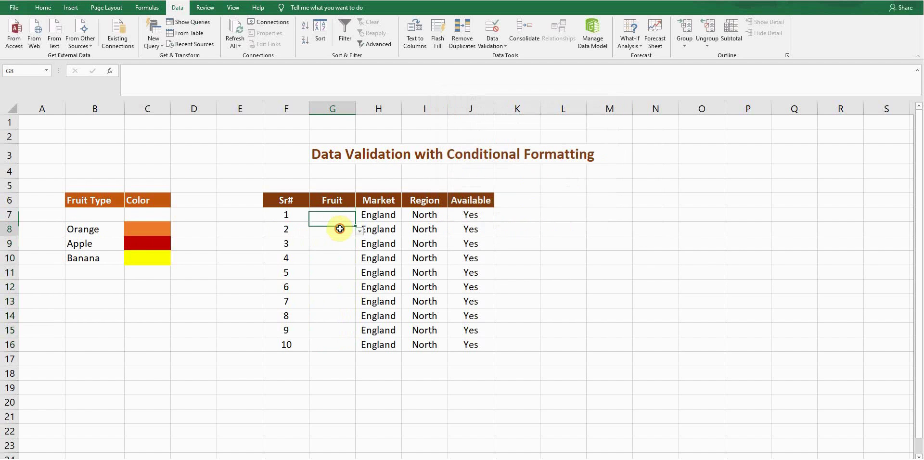
left_click(336, 242)
left_click(336, 271)
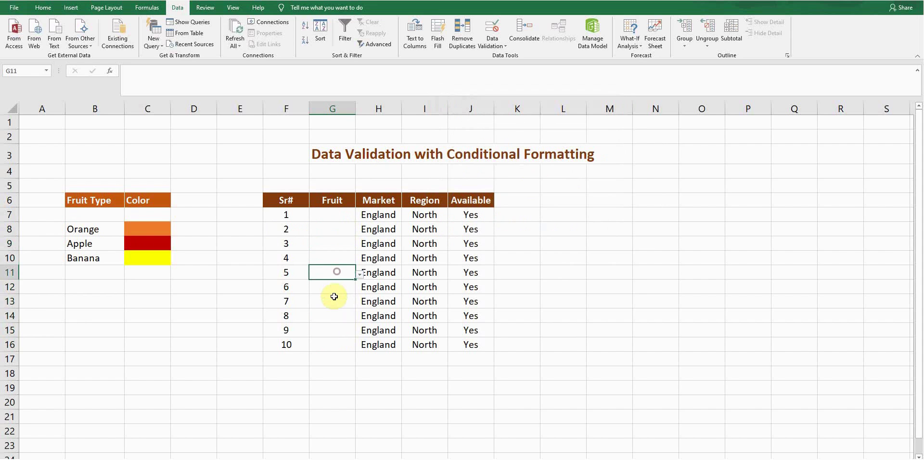
left_click(334, 296)
left_click(332, 345)
- Choose Orange for Fruit cell G7 and Apple for G8 from their dropdown lists
left_click(333, 217)
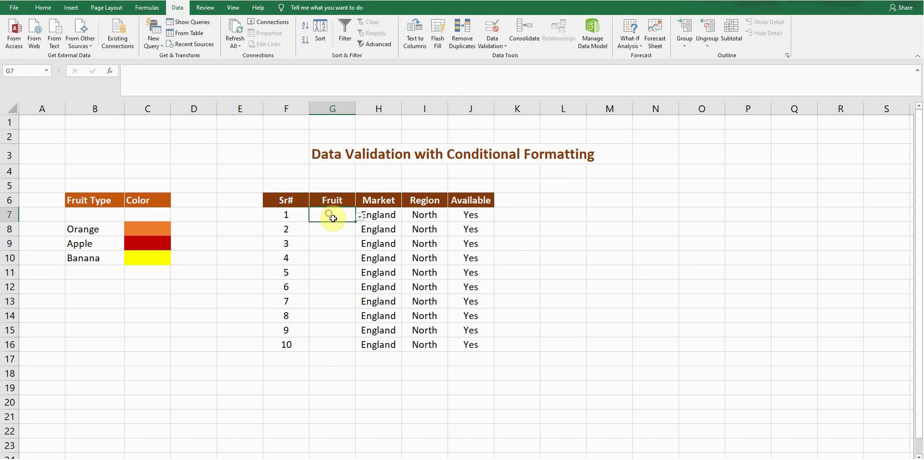
left_click(360, 218)
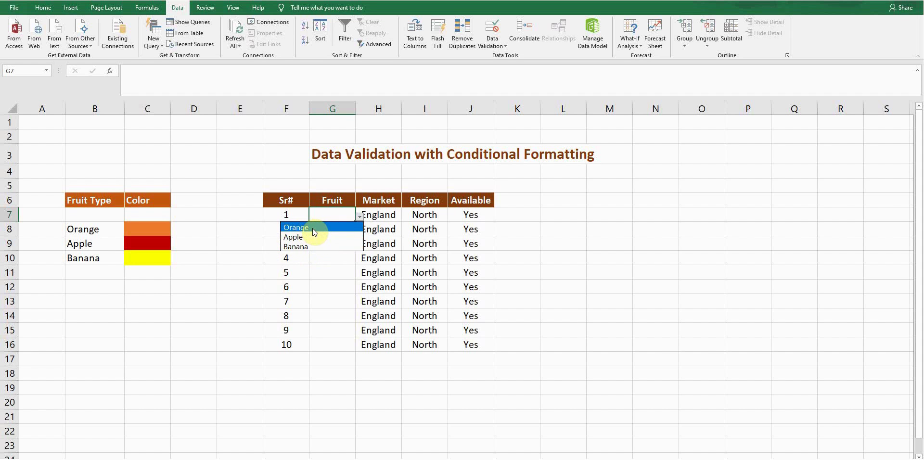
left_click(312, 228)
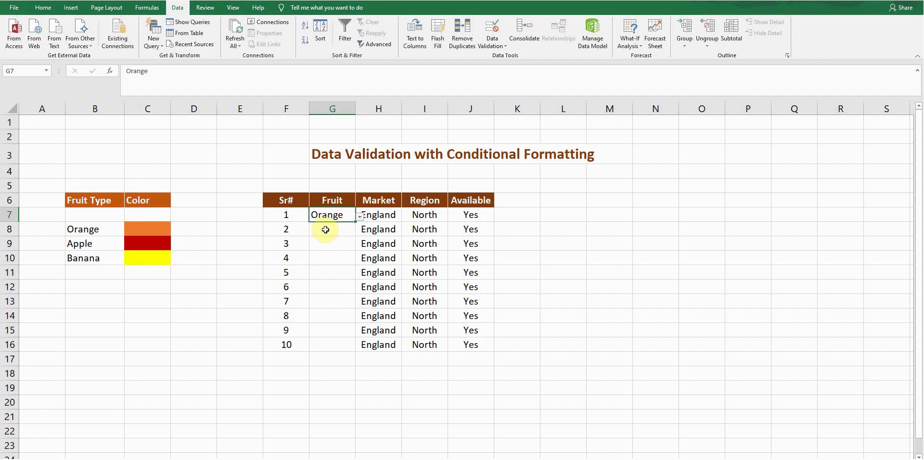
left_click(325, 229)
left_click(360, 231)
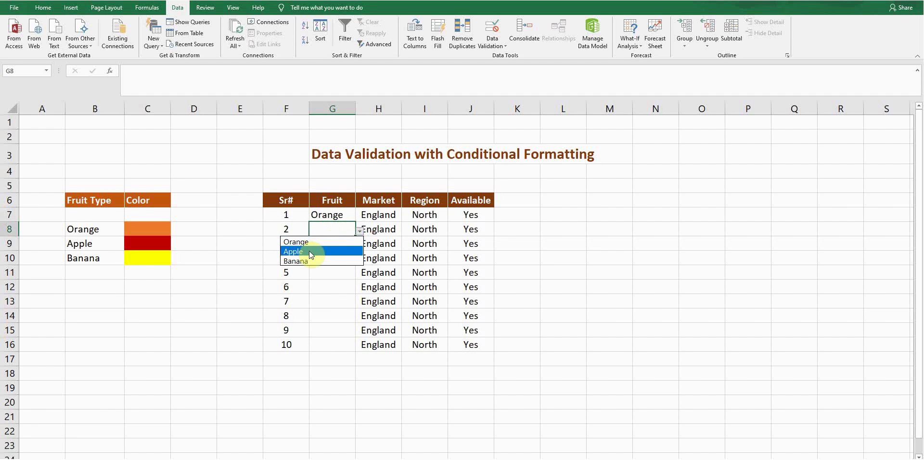
left_click(308, 250)
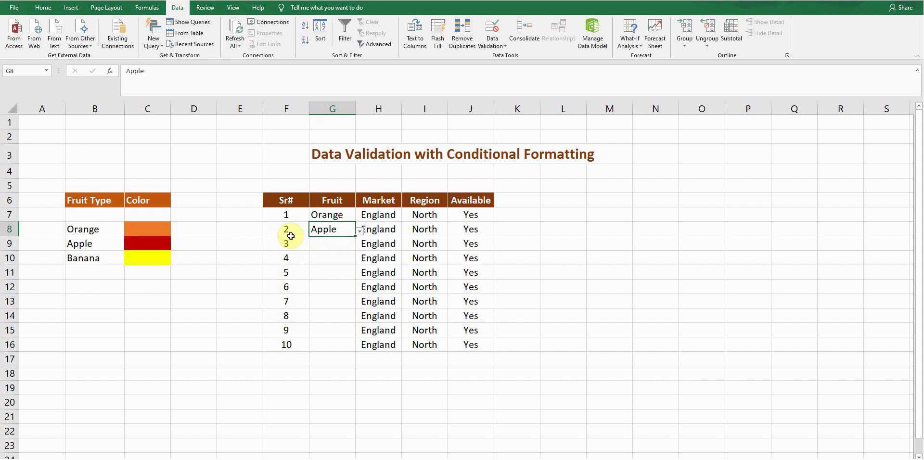
left_click(330, 217)
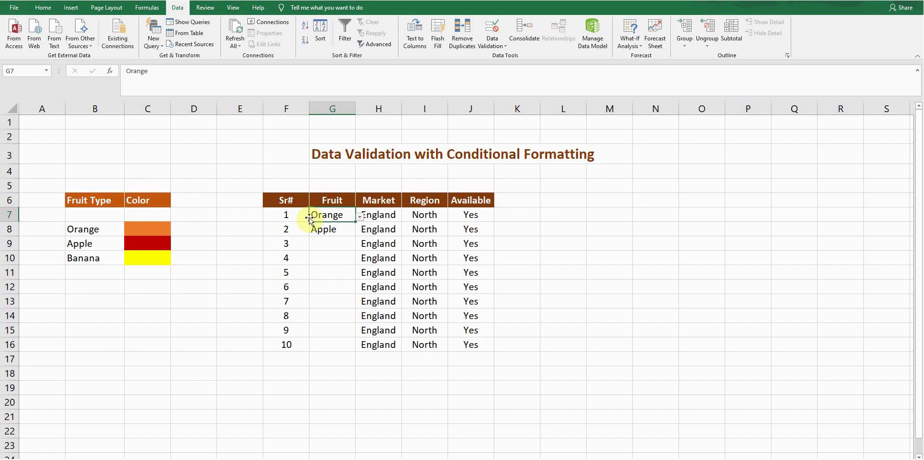
- Start a new conditional formatting rule for Fruit cells G7:G16 of the type "Format only cells that contain"
left_click(156, 226)
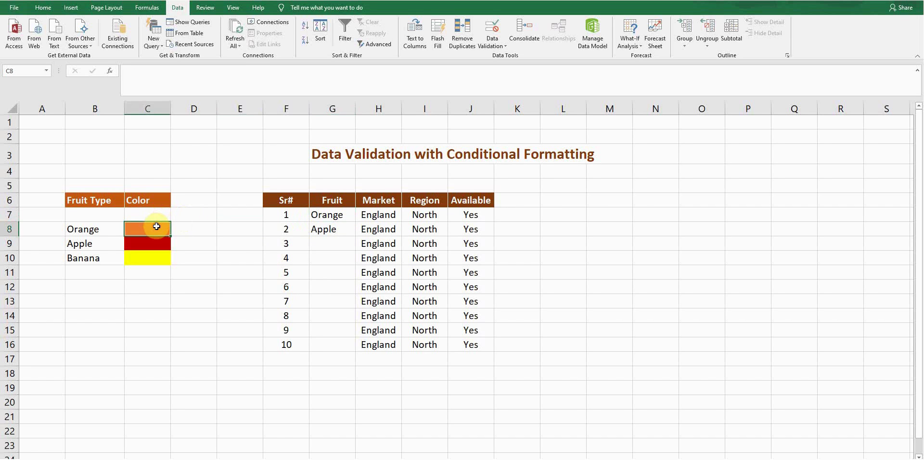
left_click(332, 214)
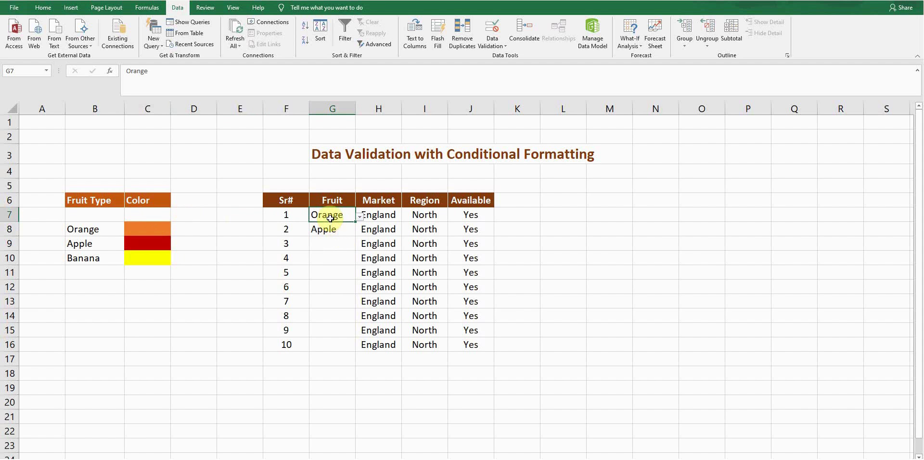
left_click_drag(330, 217, 341, 342)
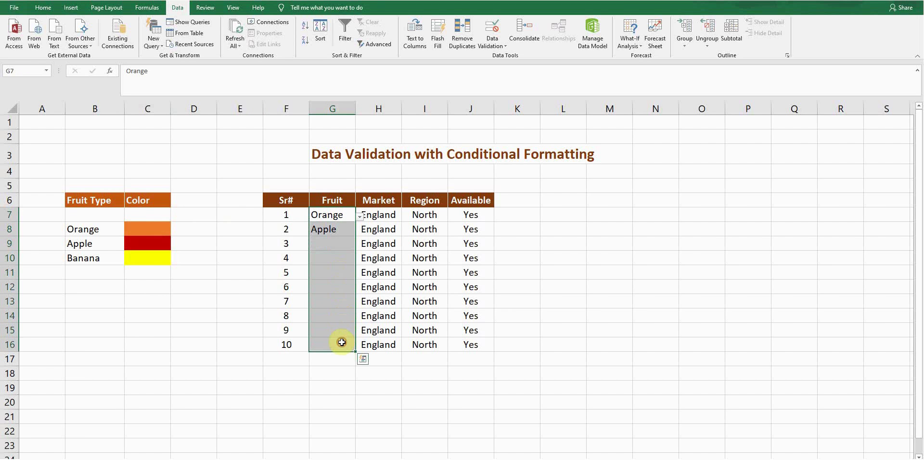
left_click(43, 8)
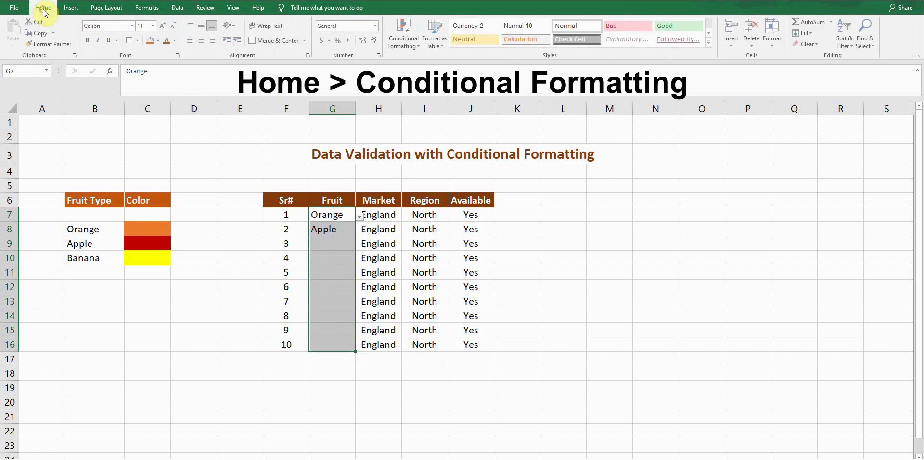
left_click(417, 48)
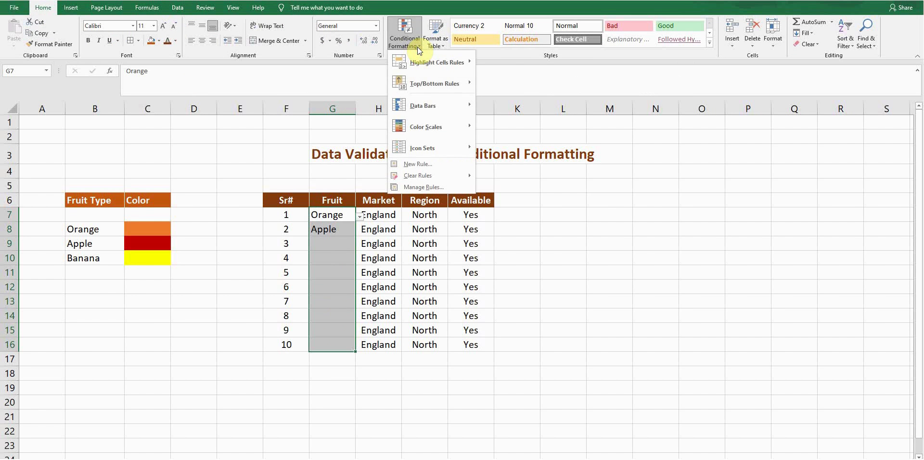
left_click(418, 164)
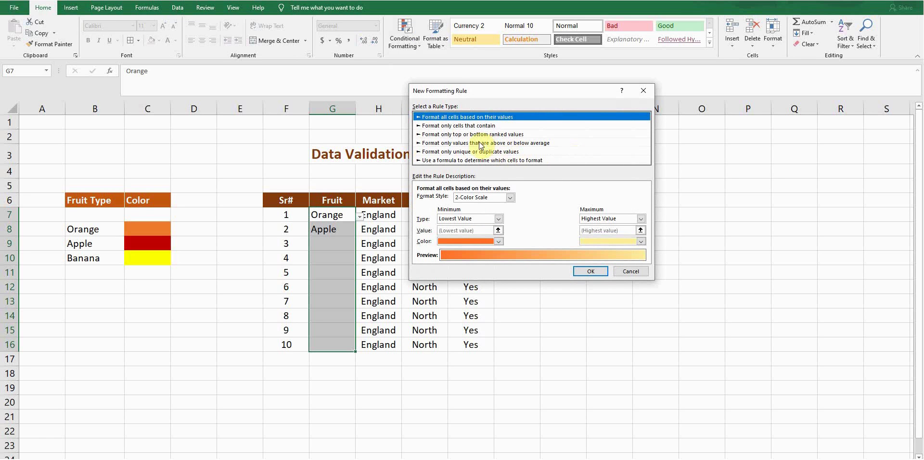
left_click(442, 127)
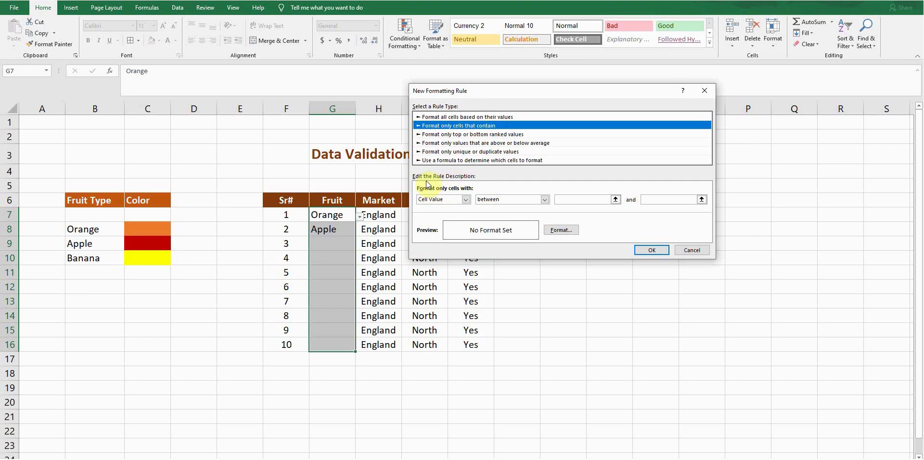
- Set the rule to match Specific Text containing the Orange entry in =$B$8
left_click(466, 200)
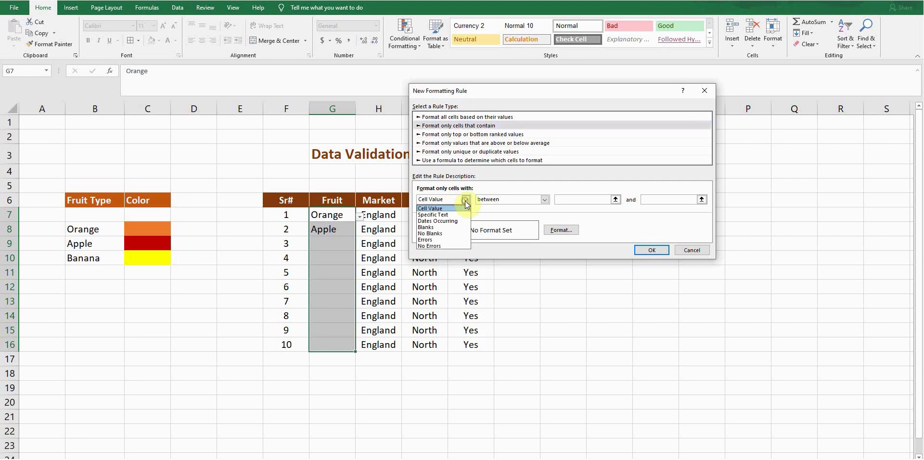
left_click(448, 215)
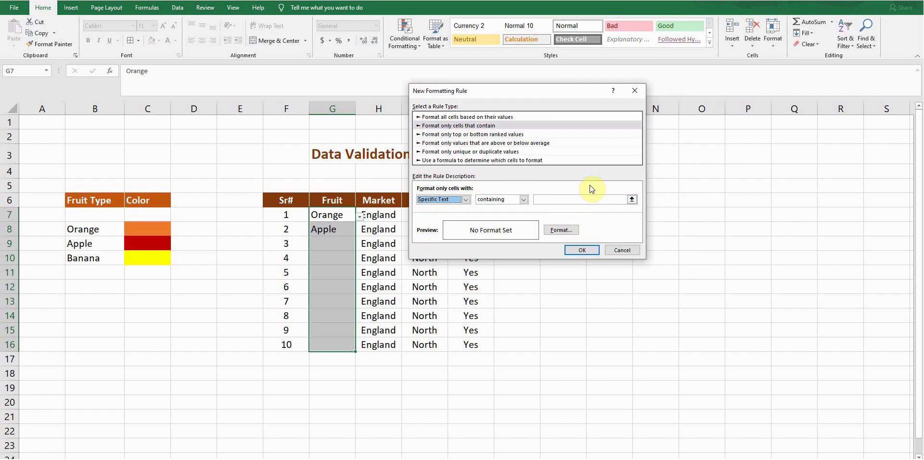
left_click(631, 199)
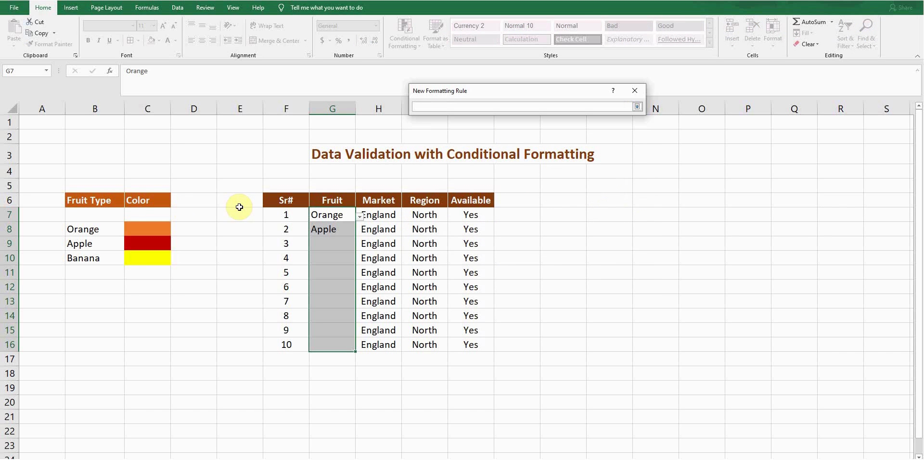
left_click(104, 230)
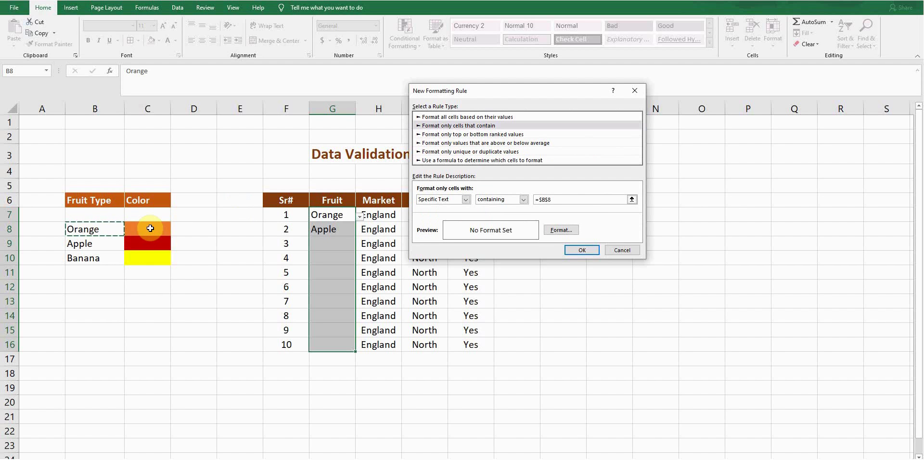
- Give the Orange rule an orange fill and white font color, and apply it to the Fruit cells
left_click(561, 230)
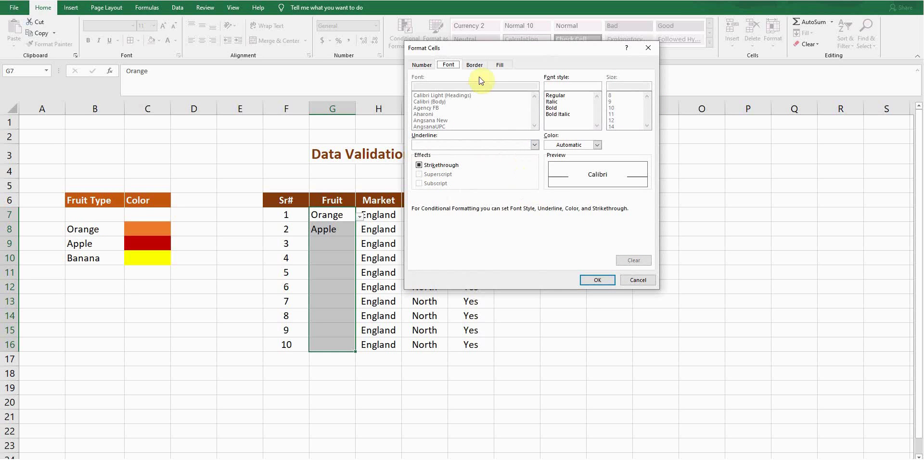
left_click(497, 64)
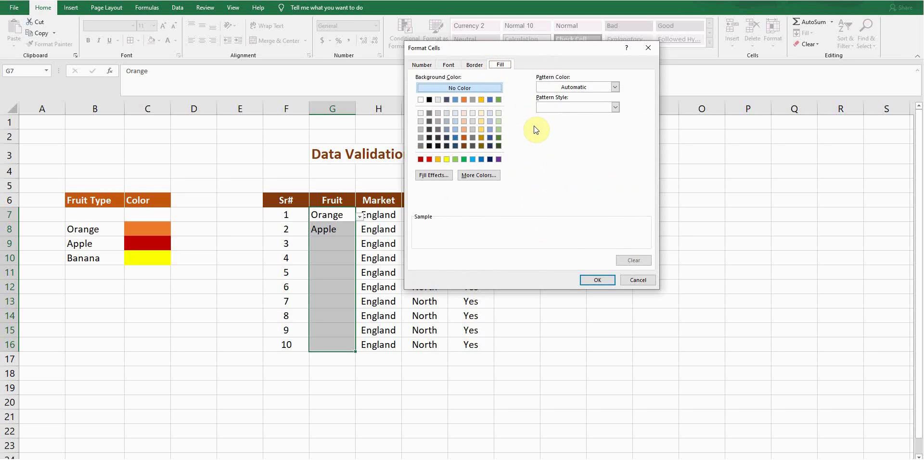
left_click(464, 99)
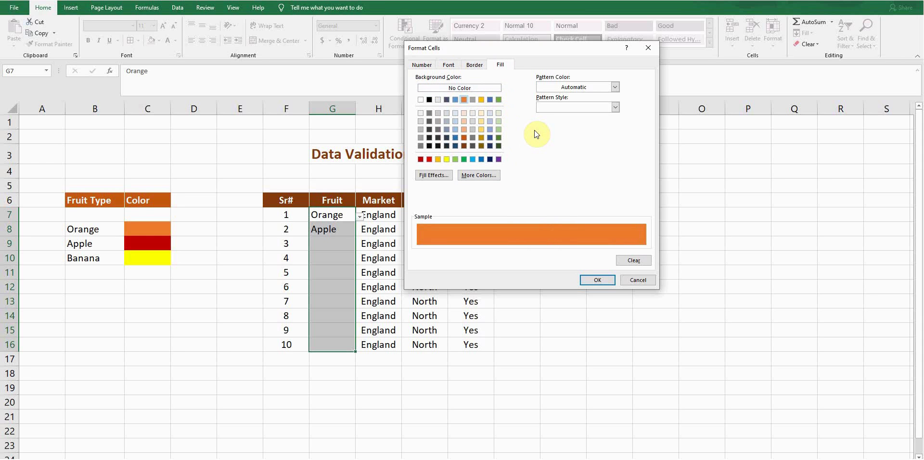
left_click(449, 65)
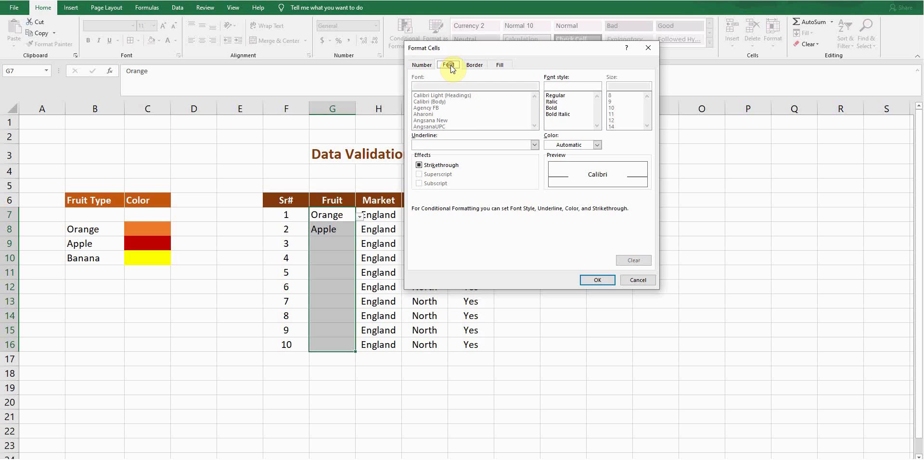
left_click(597, 145)
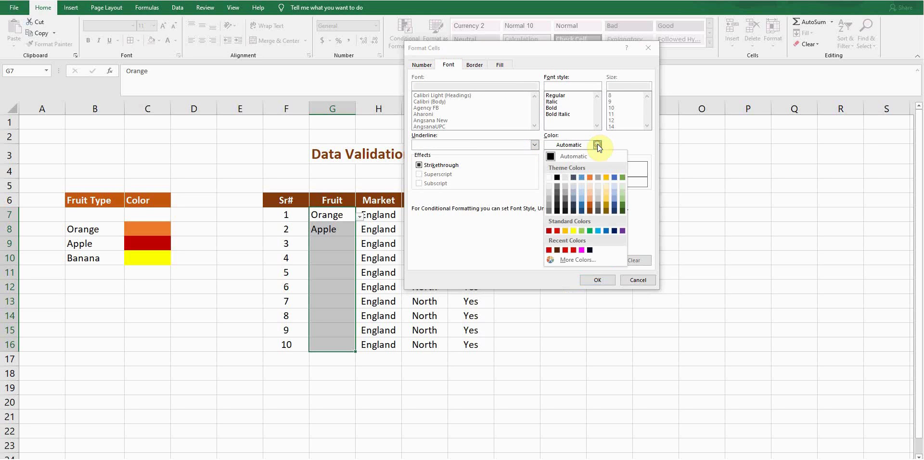
left_click(549, 177)
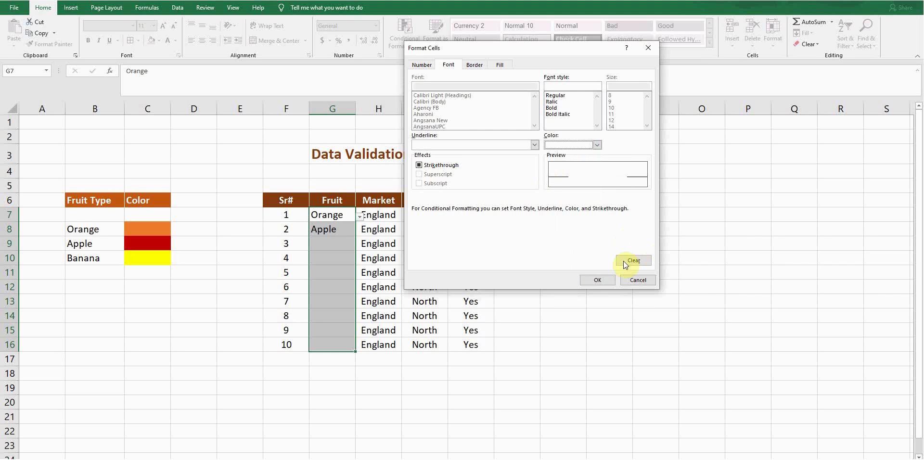
left_click(597, 281)
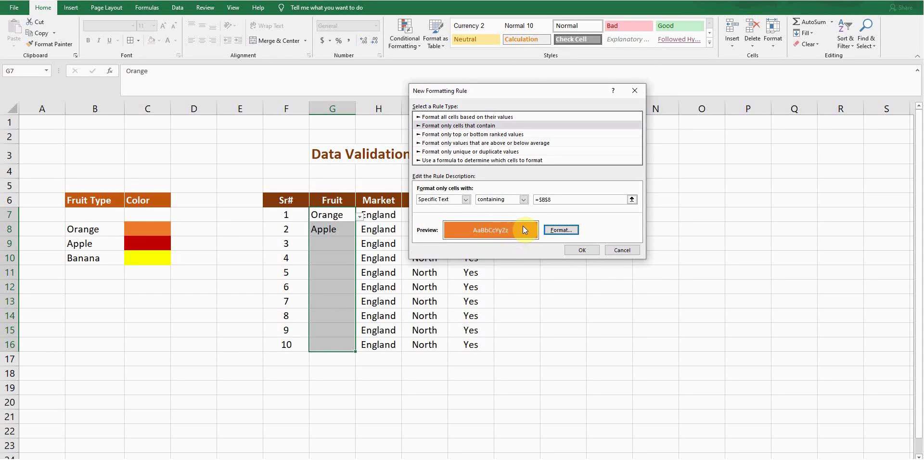
left_click(580, 250)
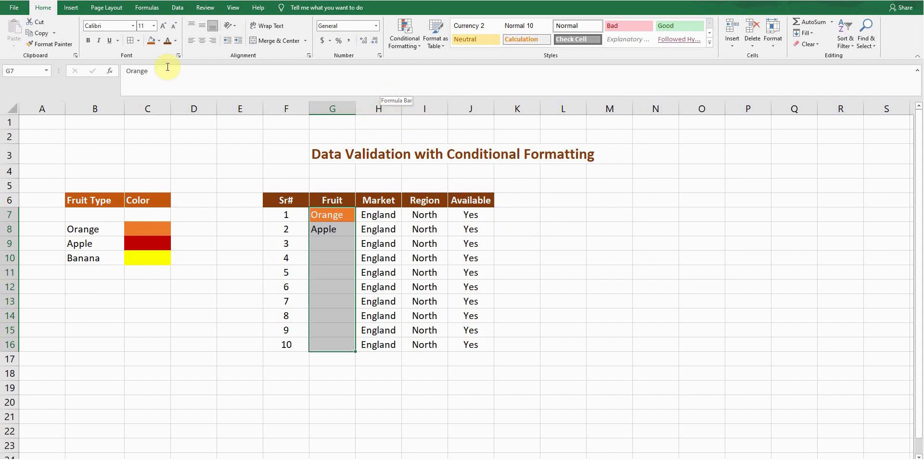
- Create a second "Format only cells that contain" rule for G7:G16, matching Specific Text containing the Apple entry in =$B$9
left_click(418, 44)
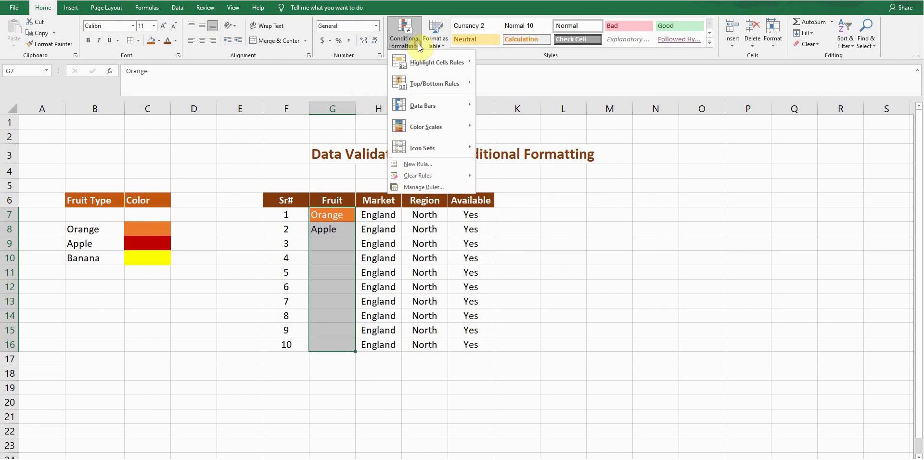
left_click(425, 163)
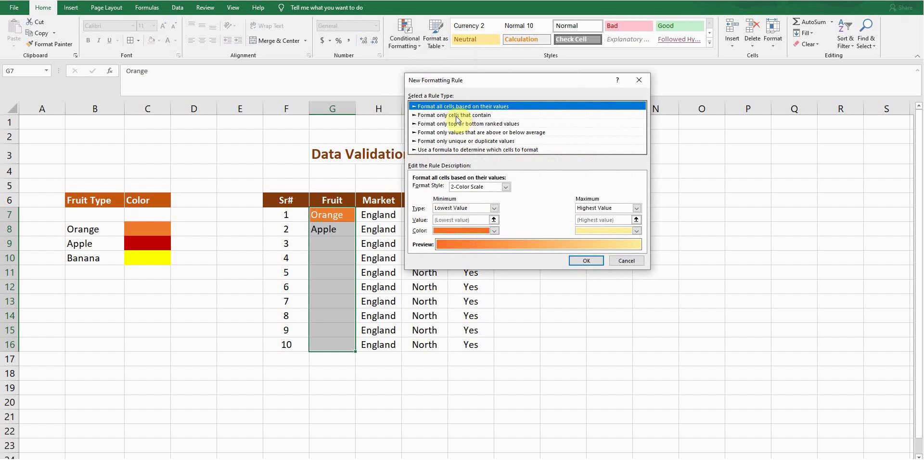
left_click(456, 116)
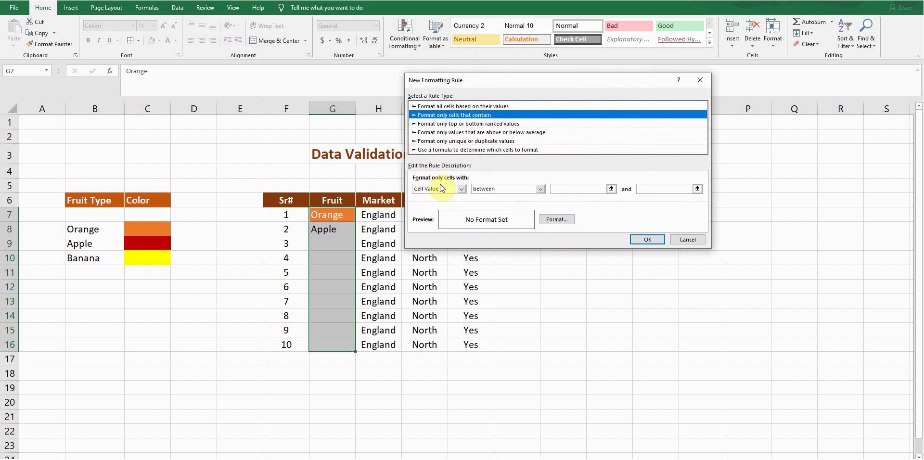
left_click(461, 189)
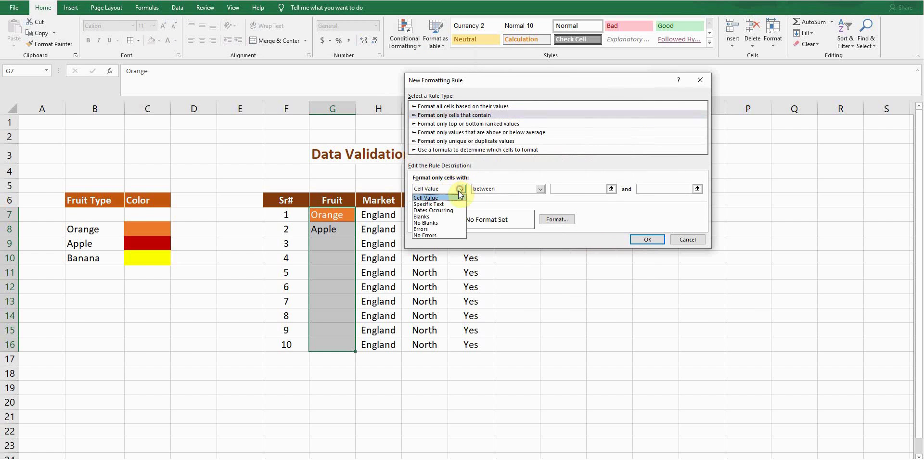
left_click(436, 204)
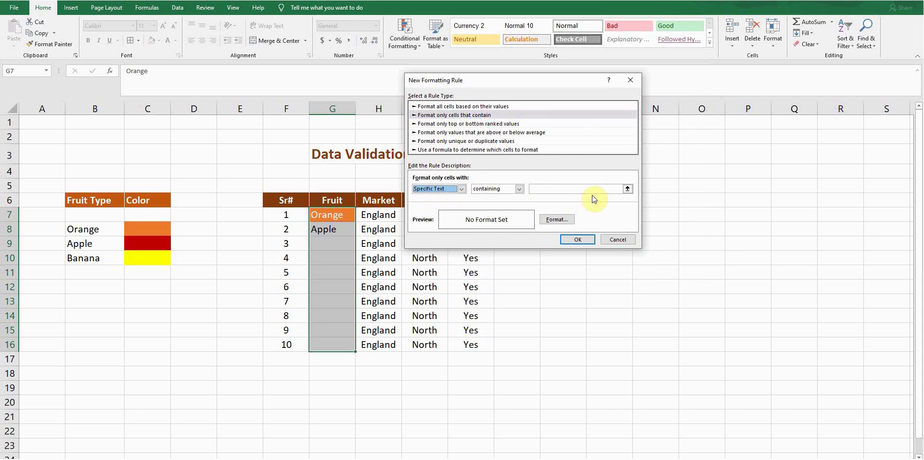
left_click(628, 189)
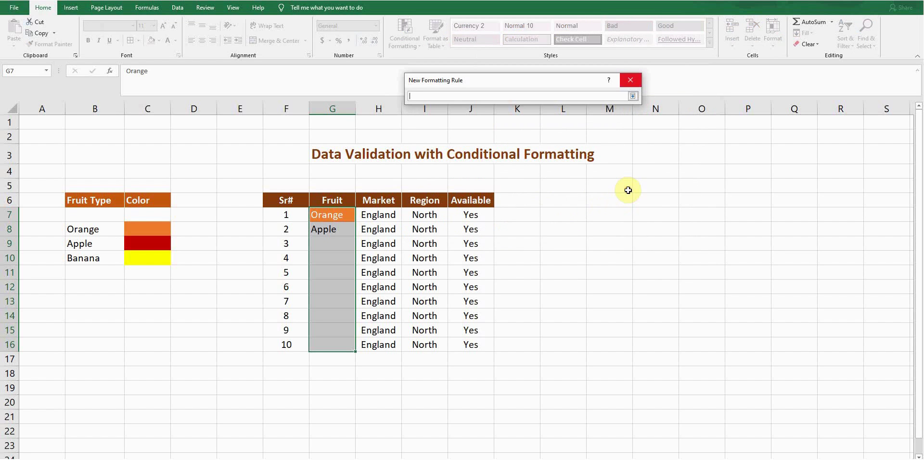
left_click(90, 244)
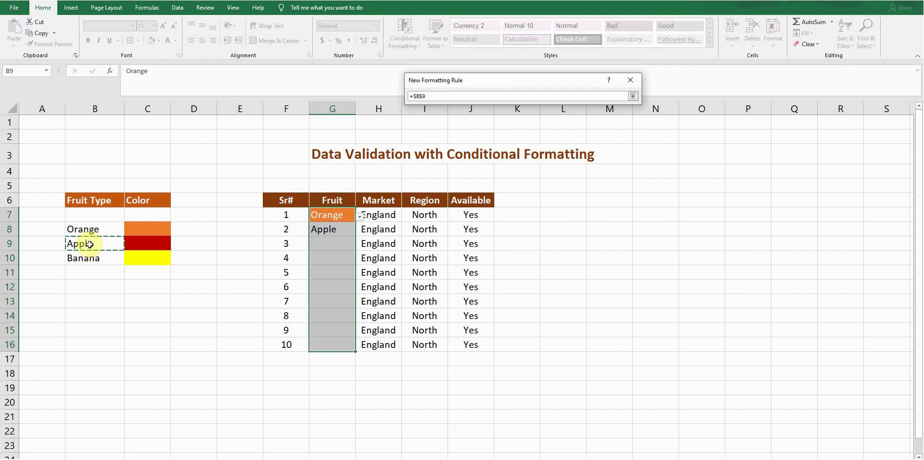
key("Return")
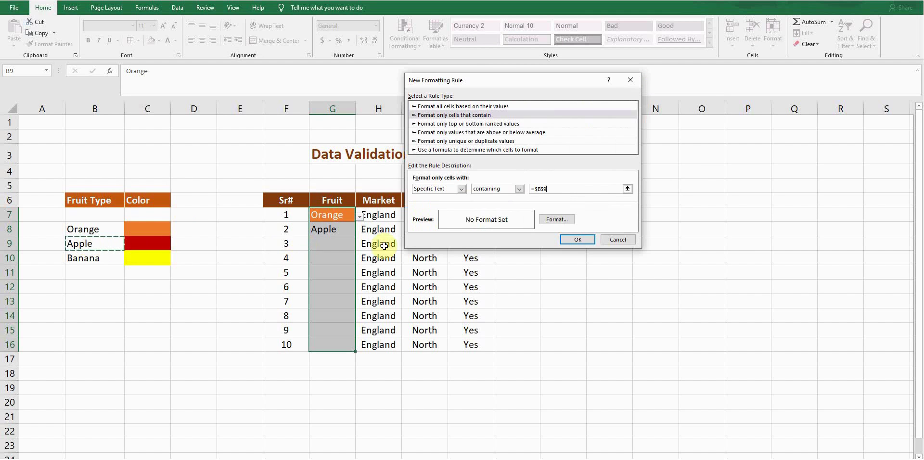
- Give the Apple rule a white font color and dark red fill, and apply it to the Fruit cells
left_click(556, 220)
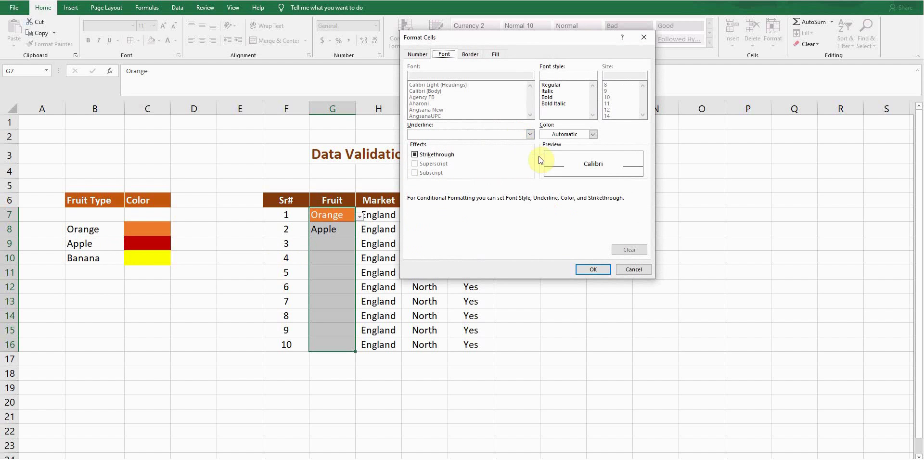
left_click(593, 136)
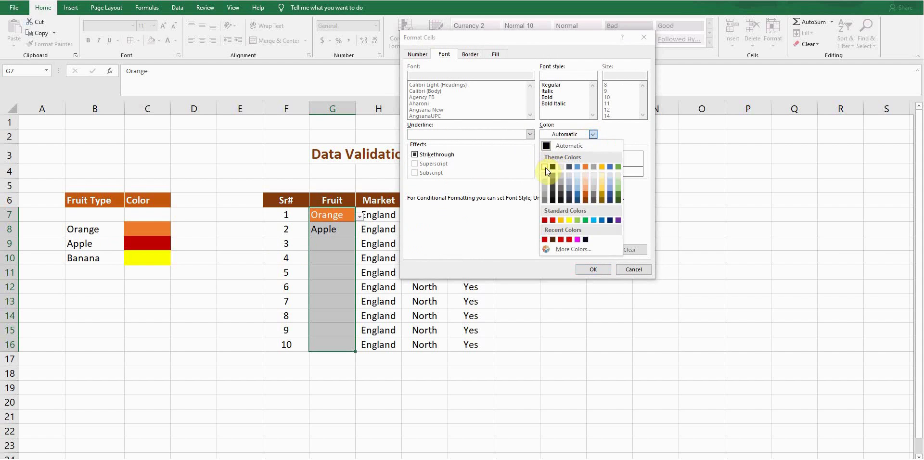
left_click(545, 167)
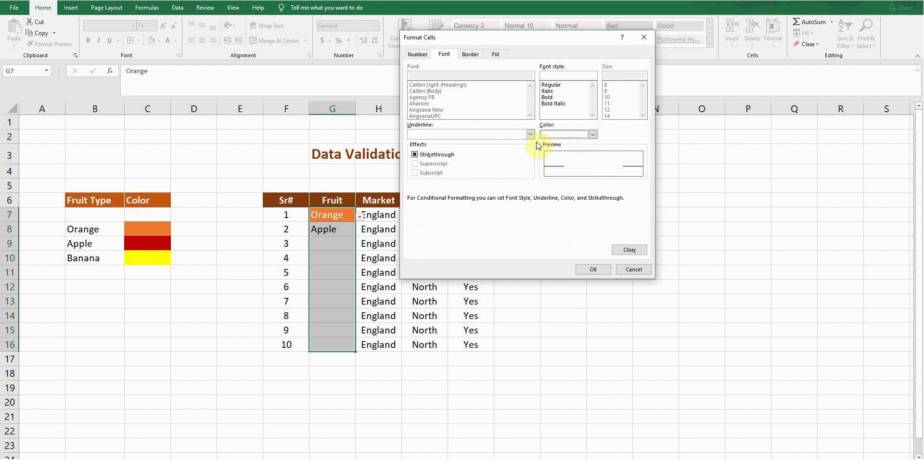
left_click(495, 54)
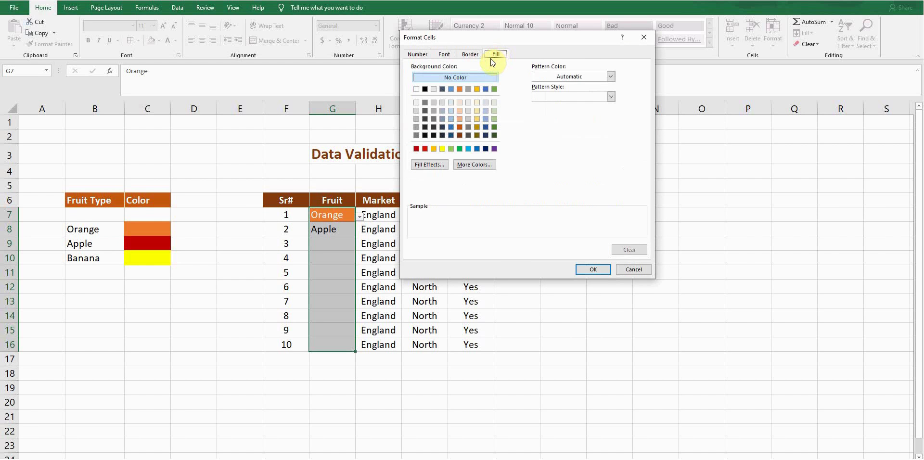
left_click(416, 149)
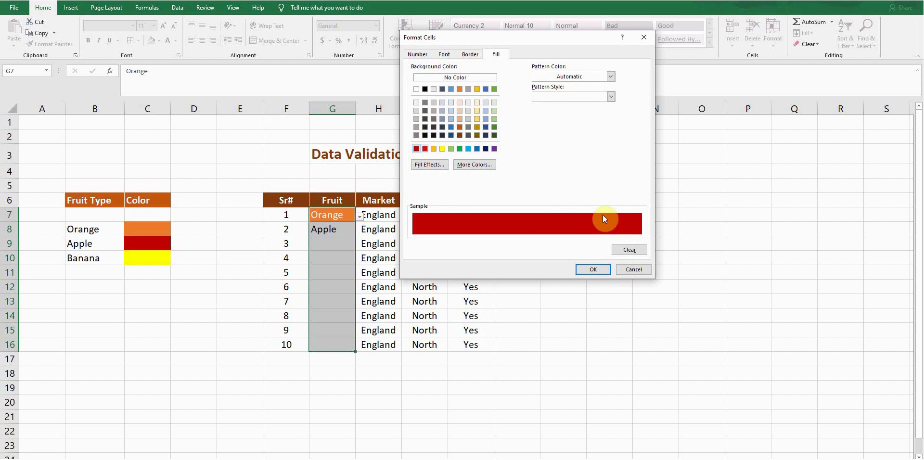
left_click(599, 268)
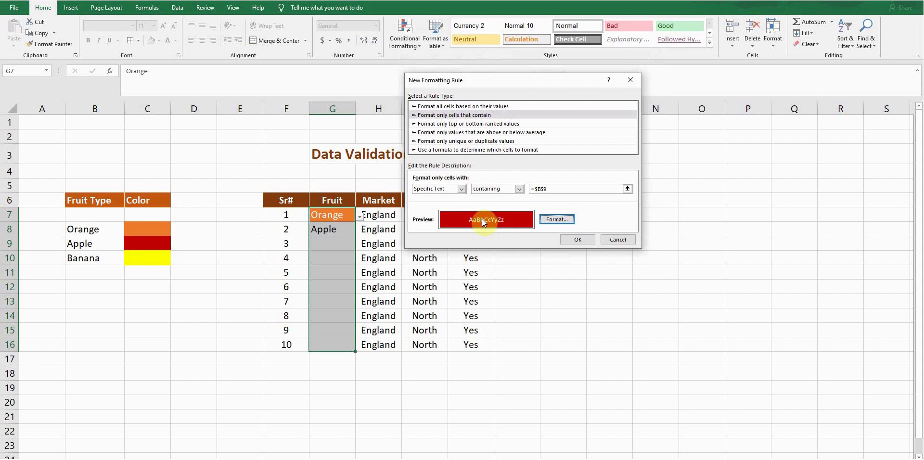
left_click(578, 239)
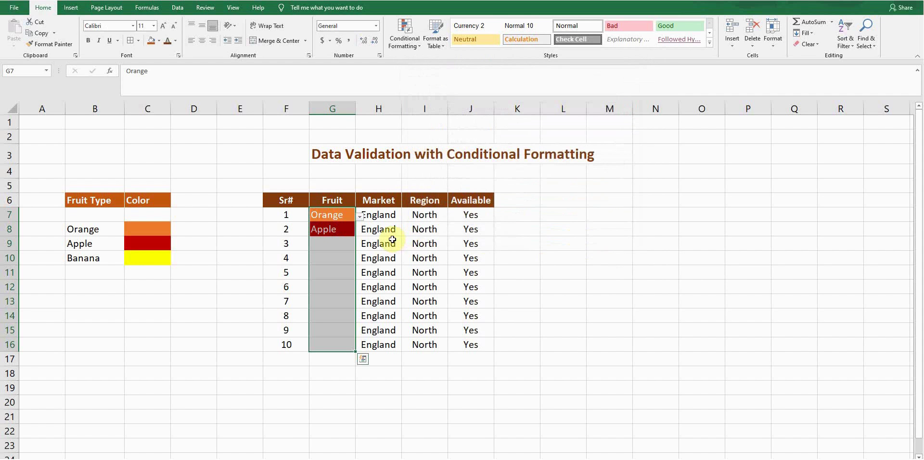
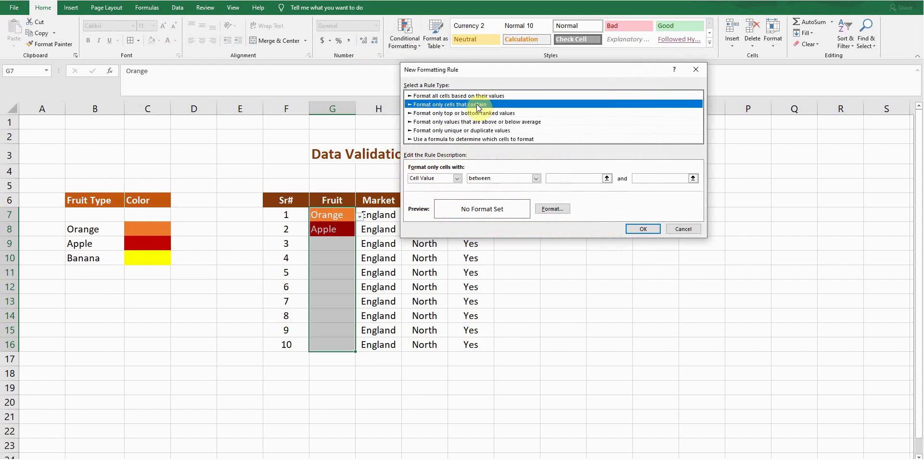
- Set the third rule to match Specific Text containing the Banana entry in =$B$10
left_click(457, 178)
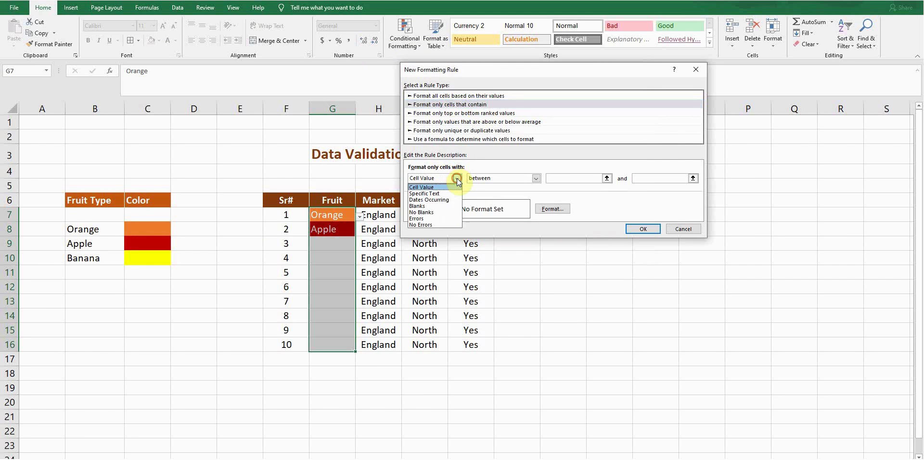
left_click(432, 194)
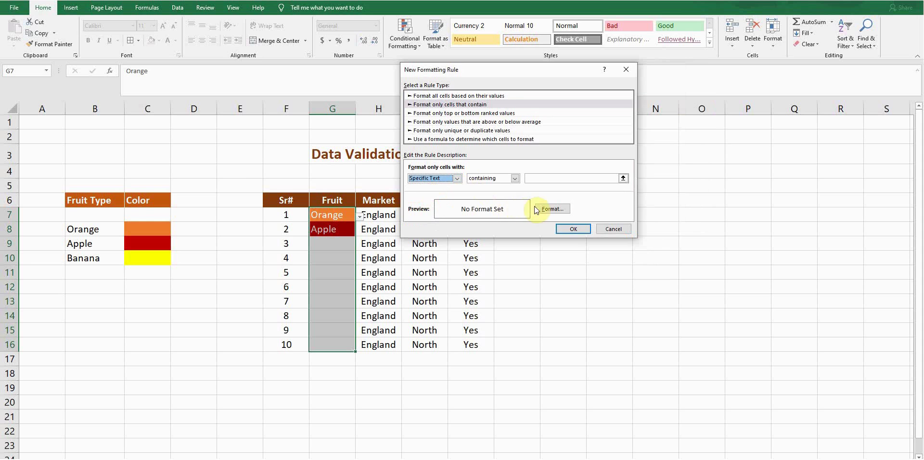
left_click(622, 179)
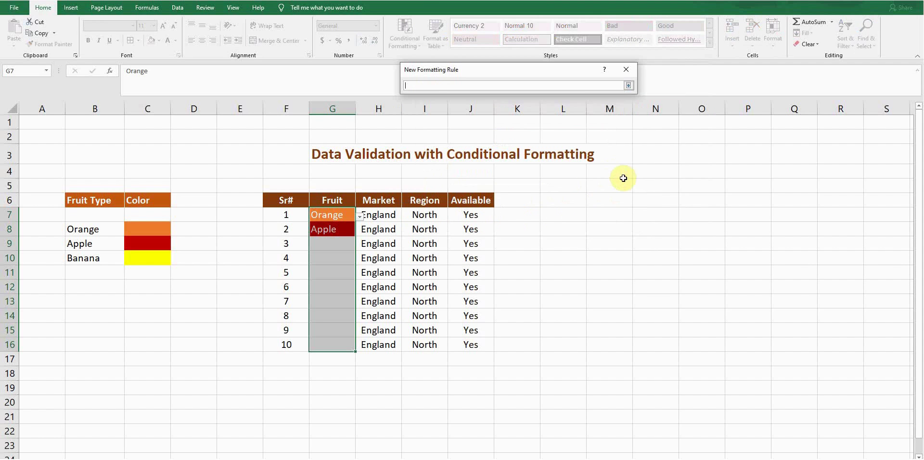
left_click(91, 258)
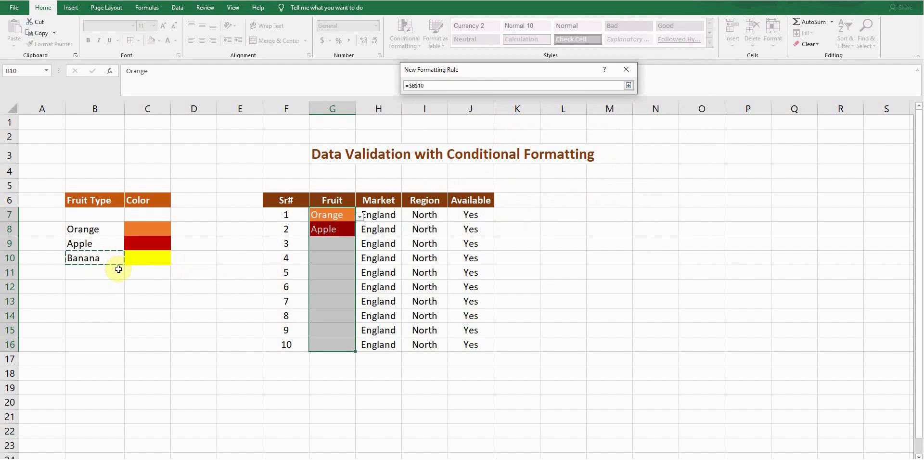
key("Return")
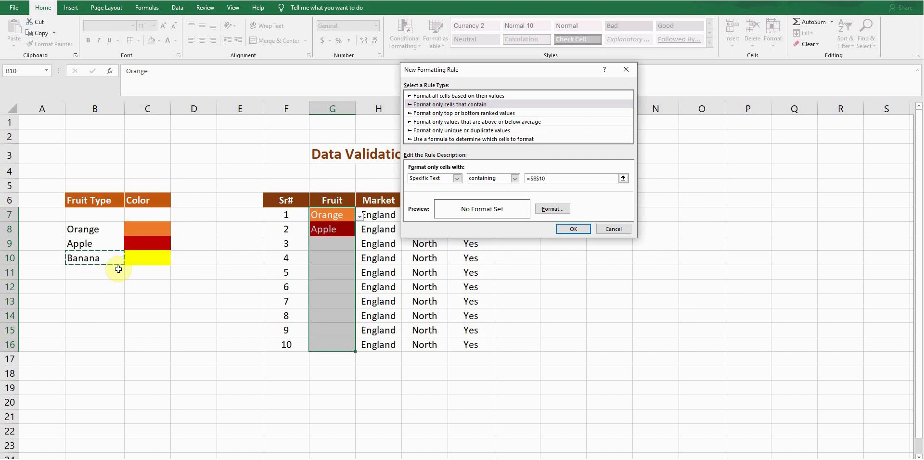
- Give the Banana rule a yellow fill and Automatic font color, and apply it to the Fruit cells
left_click(548, 209)
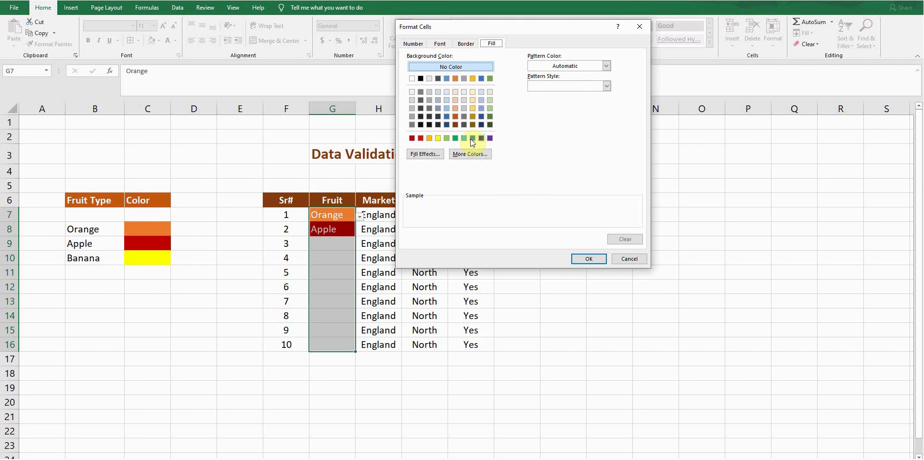
left_click(438, 138)
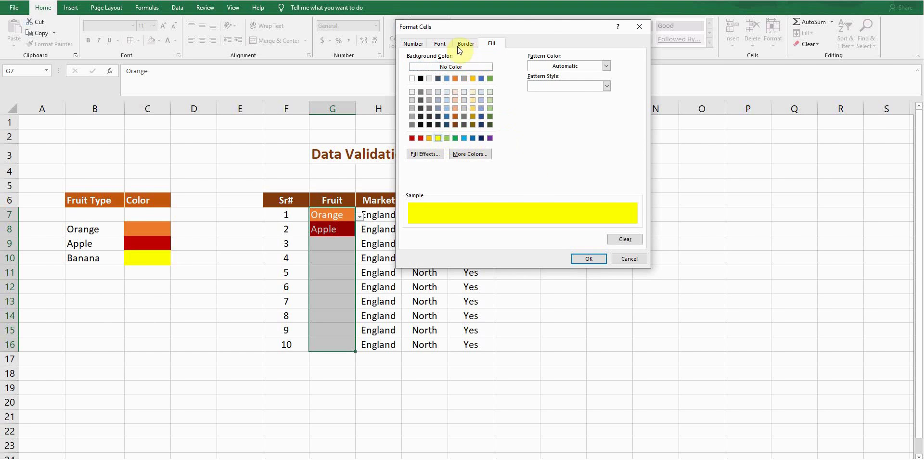
left_click(438, 44)
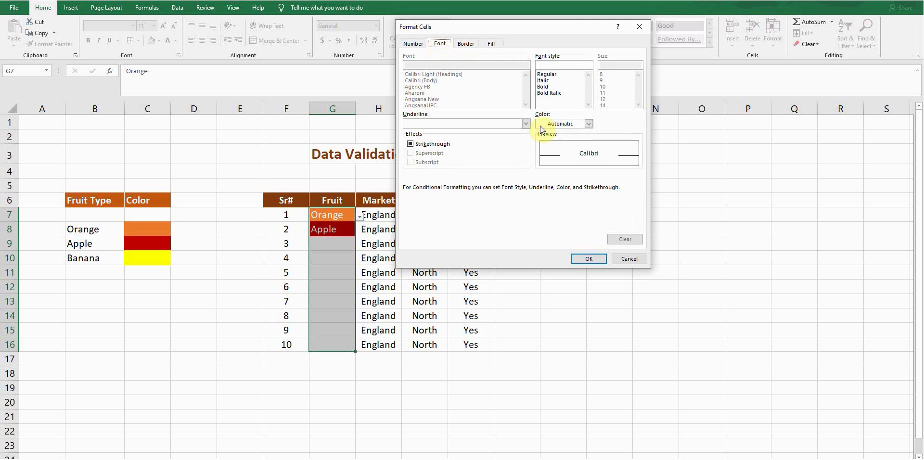
left_click(587, 124)
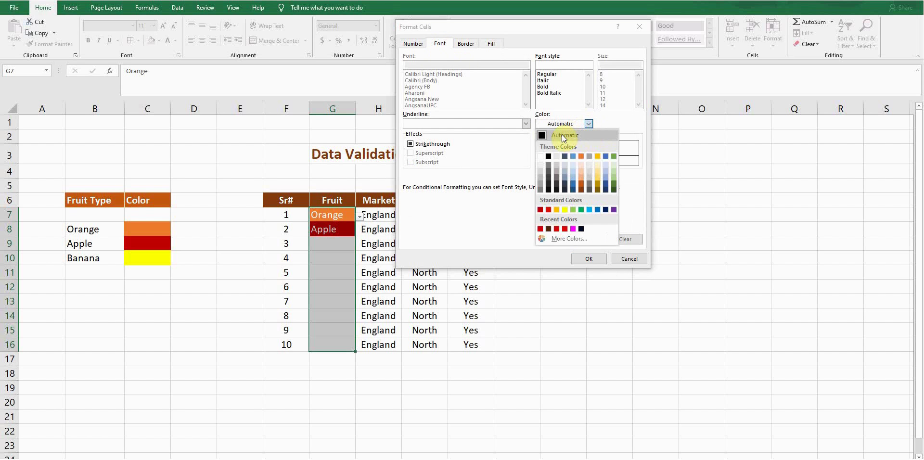
left_click(561, 134)
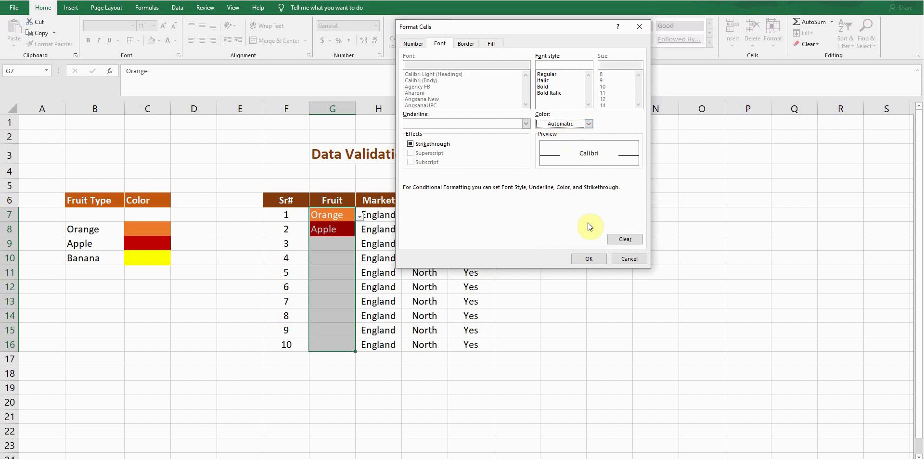
left_click(589, 259)
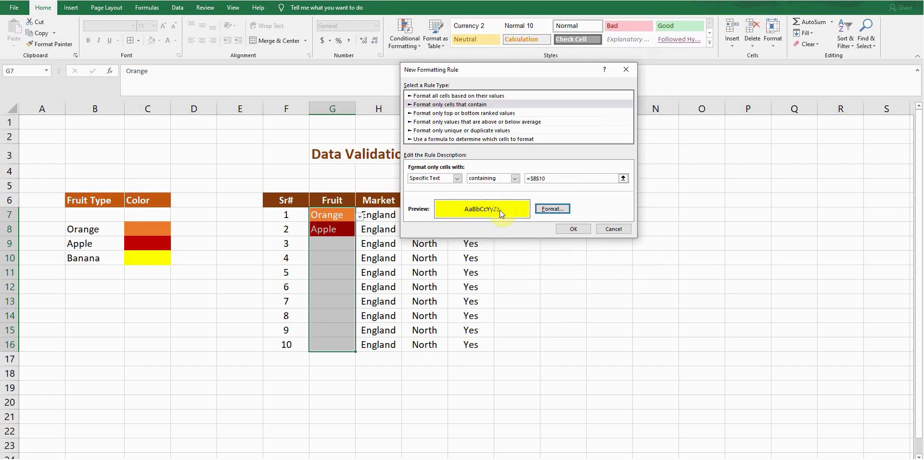
left_click(572, 230)
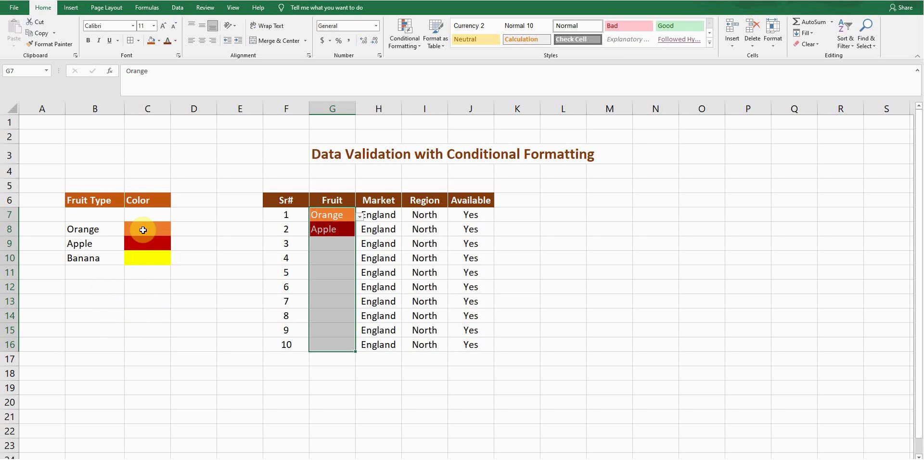
- Choose Banana from the dropdown in Fruit cell G10
left_click(322, 211)
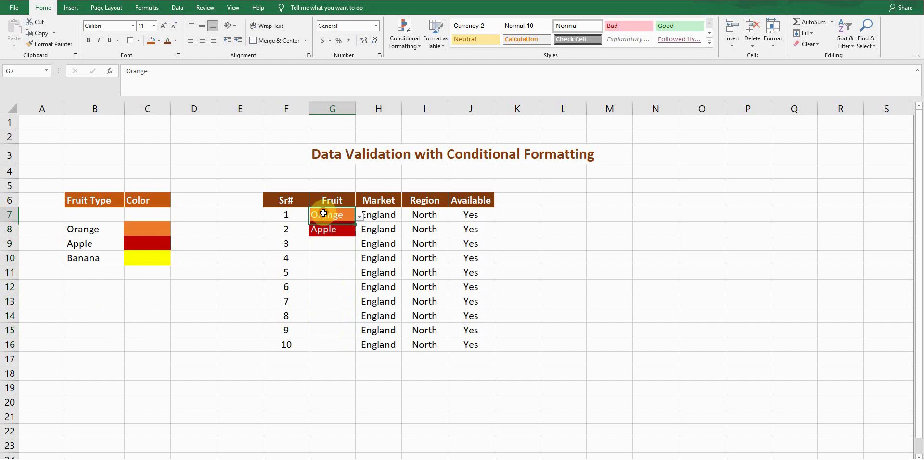
left_click(334, 256)
left_click(360, 261)
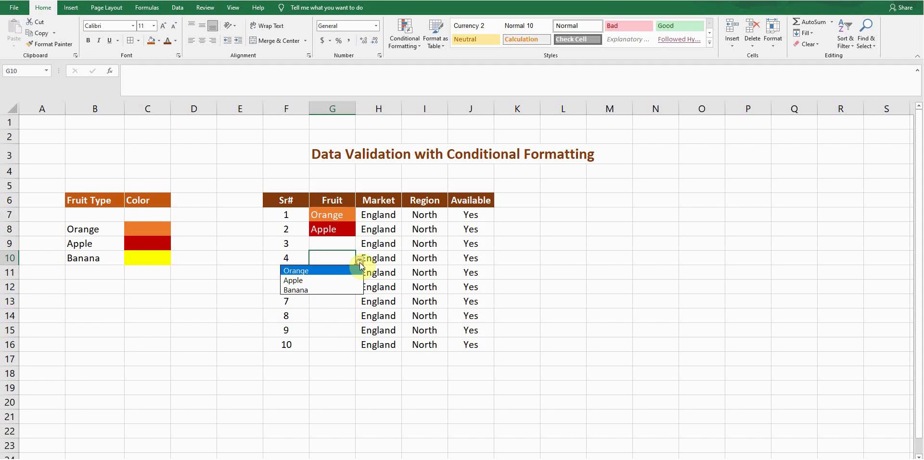
left_click(312, 289)
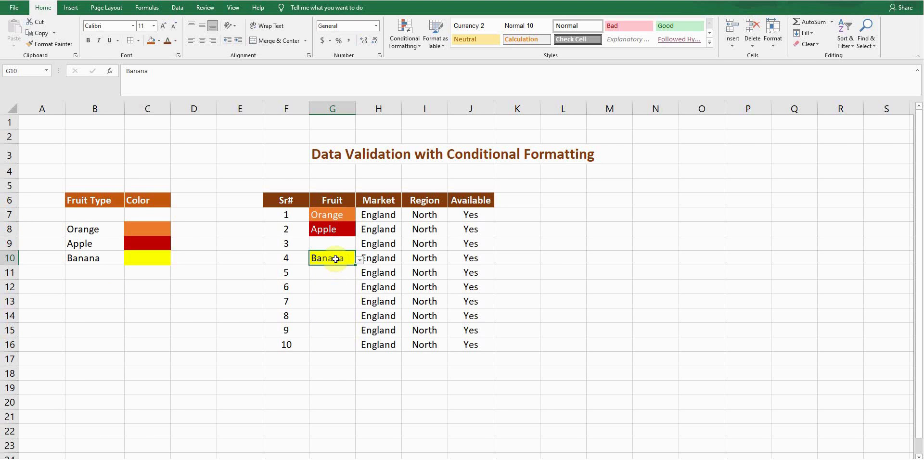
- Choose Orange in Fruit cell G13 and Apple in G15 from their dropdowns
left_click(336, 301)
left_click(360, 303)
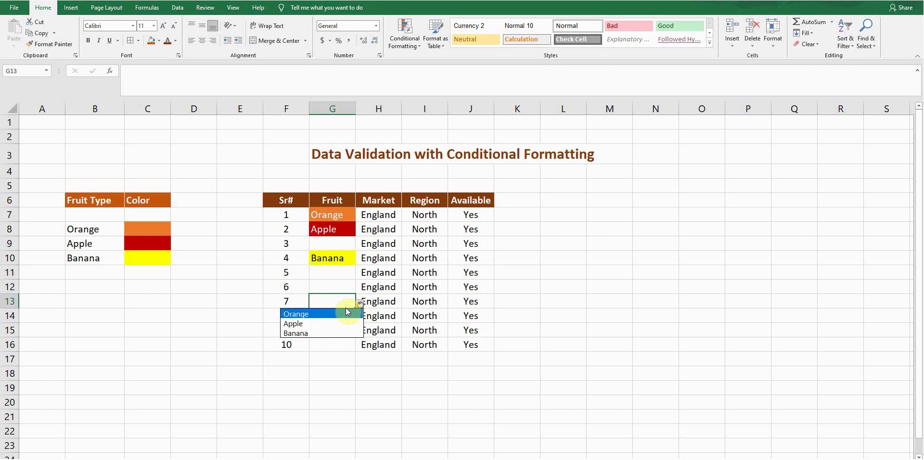
left_click(317, 315)
left_click(339, 333)
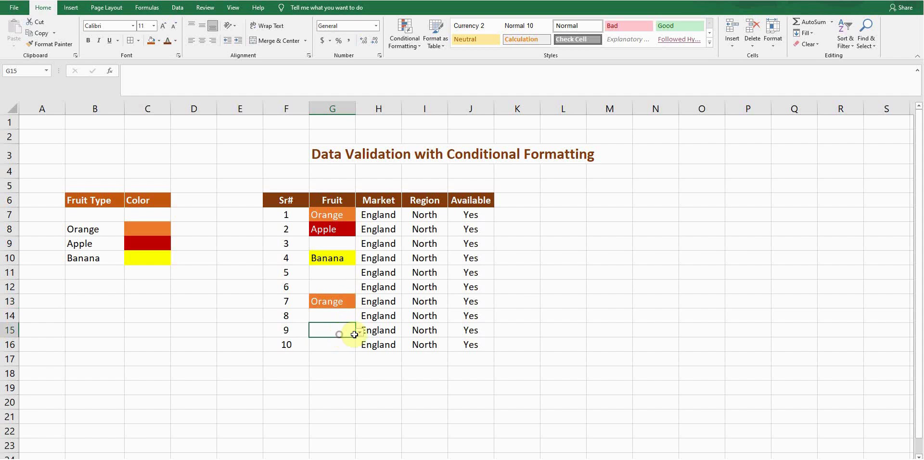
left_click(358, 332)
left_click(313, 347)
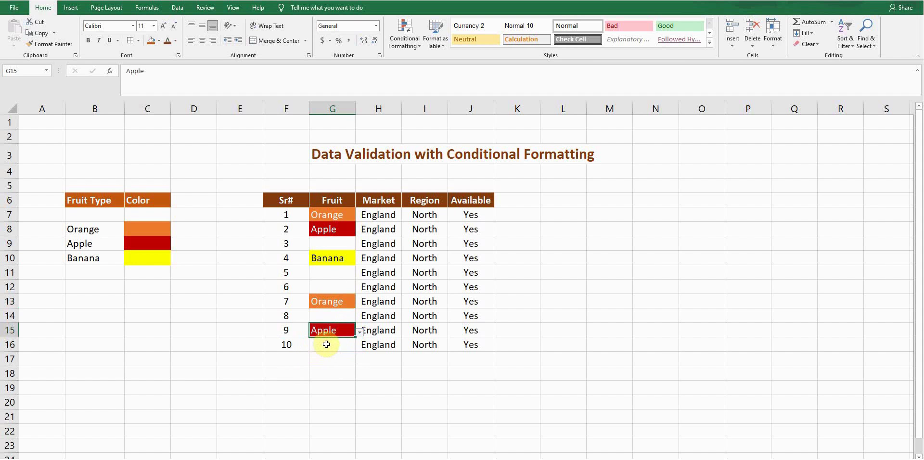
- Try to enter the unlisted fruit Grapes in cell G9 to test the validation, and cancel the entry
left_click(329, 315)
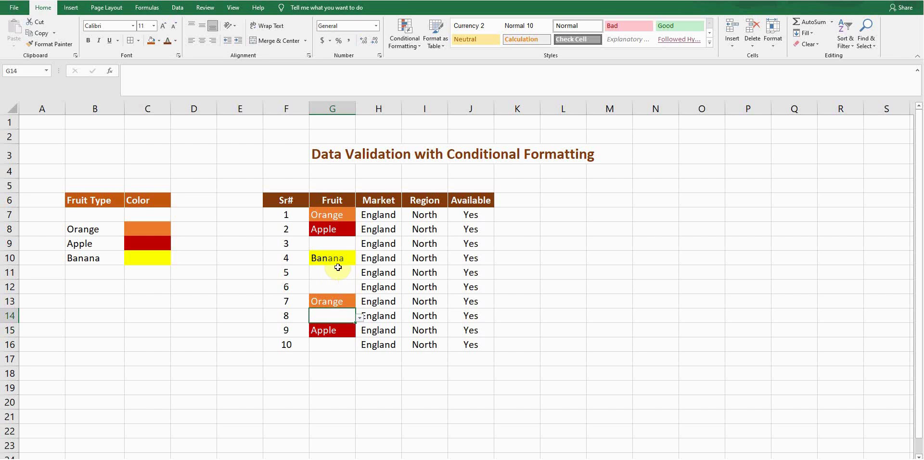
left_click(331, 214)
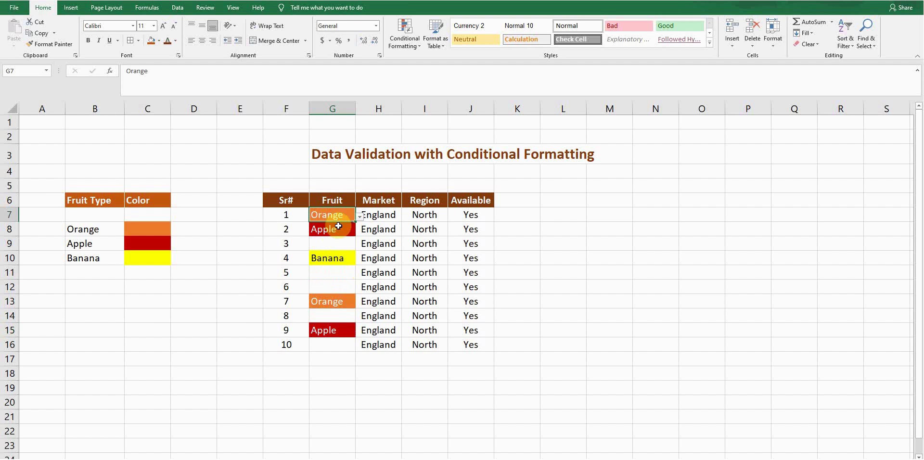
left_click(335, 243)
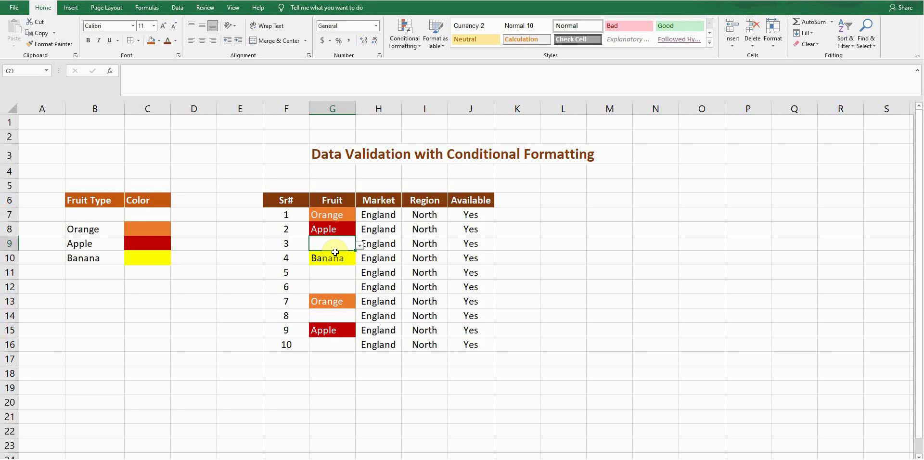
type("Grapes")
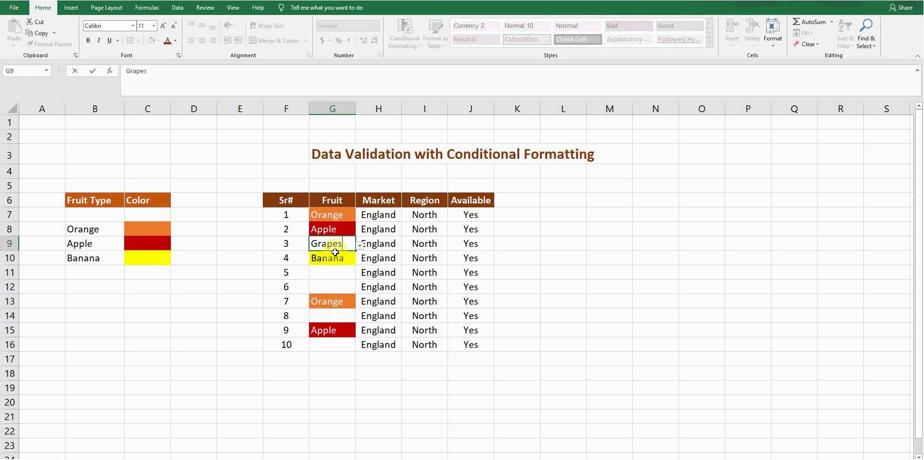
key("Return")
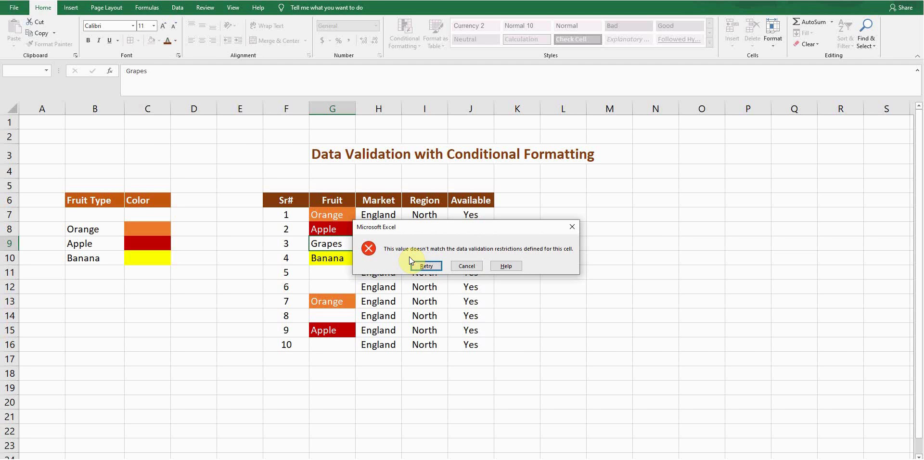
left_click(466, 267)
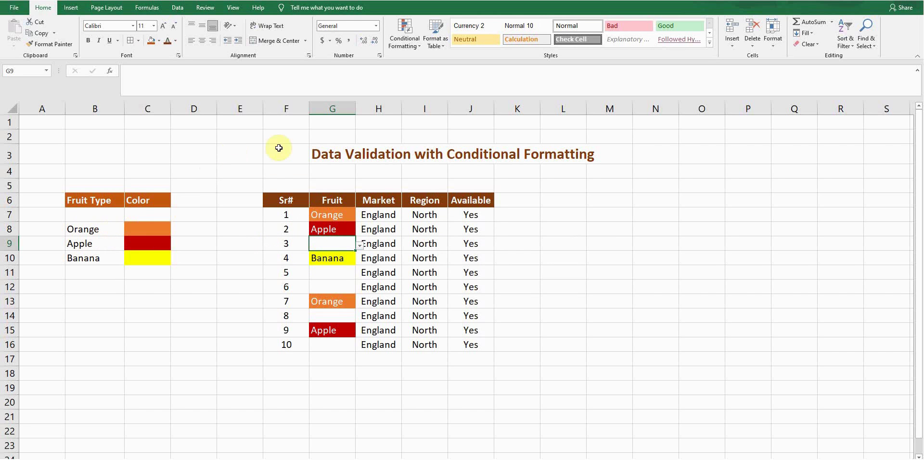
- Change the data validation error alert style for Fruit cells G7:G16 to Warning
left_click_drag(332, 214, 332, 344)
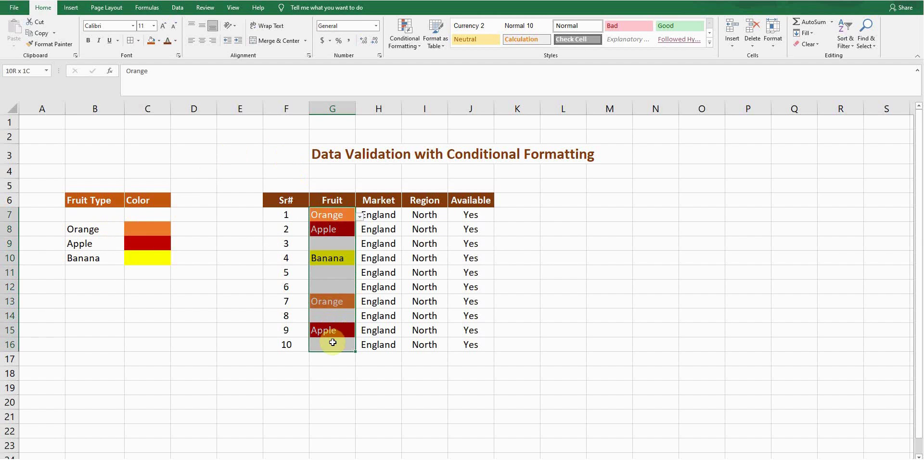
left_click(177, 8)
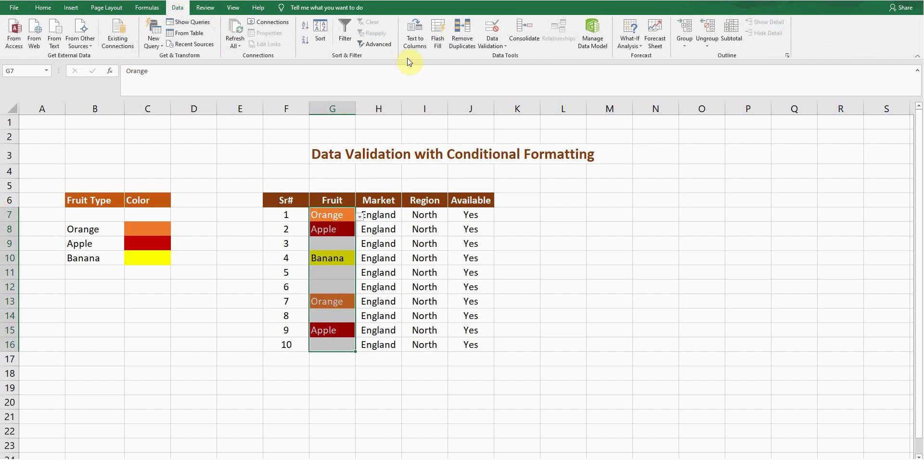
left_click(503, 47)
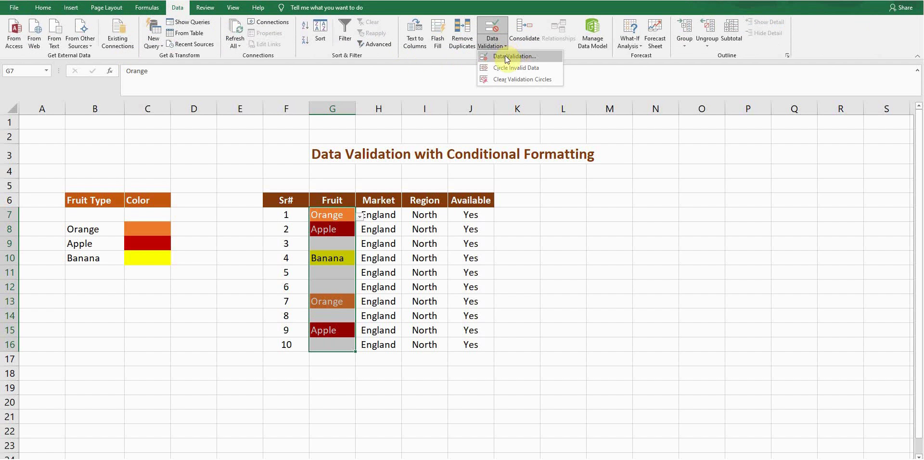
left_click(504, 56)
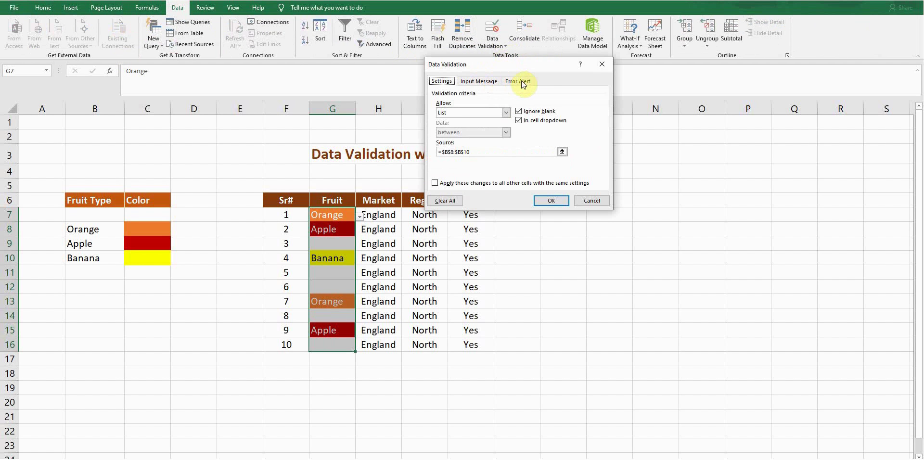
left_click(521, 81)
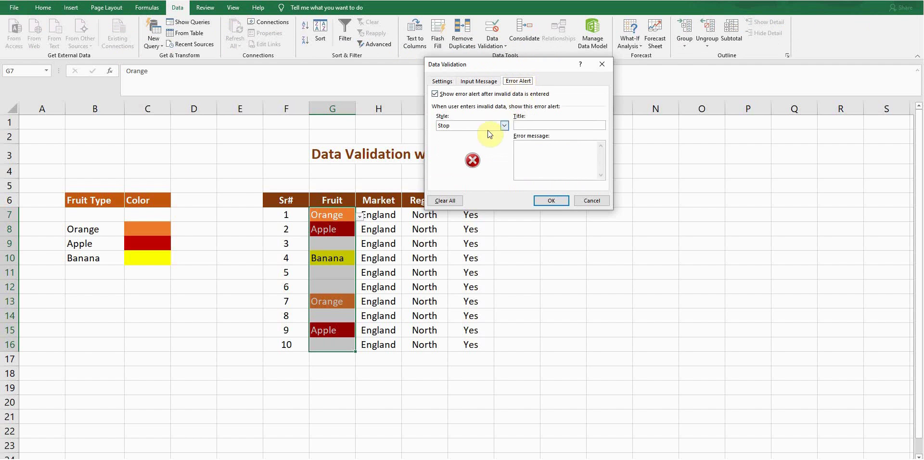
left_click(505, 125)
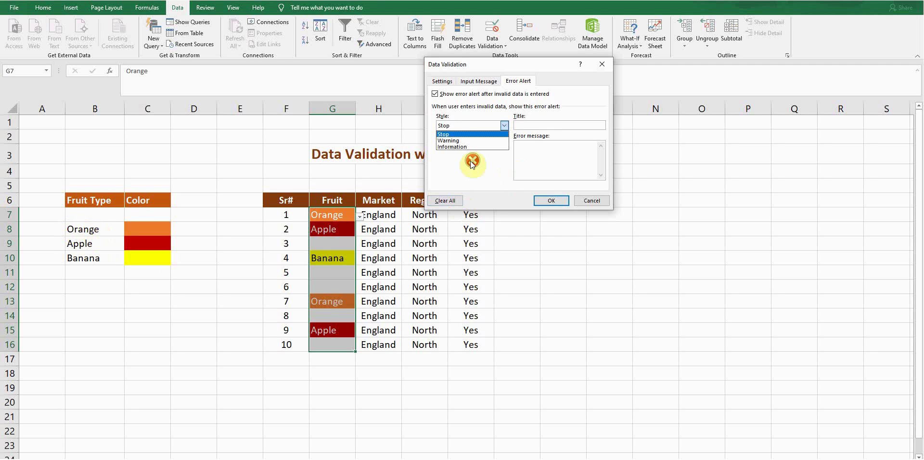
left_click(455, 141)
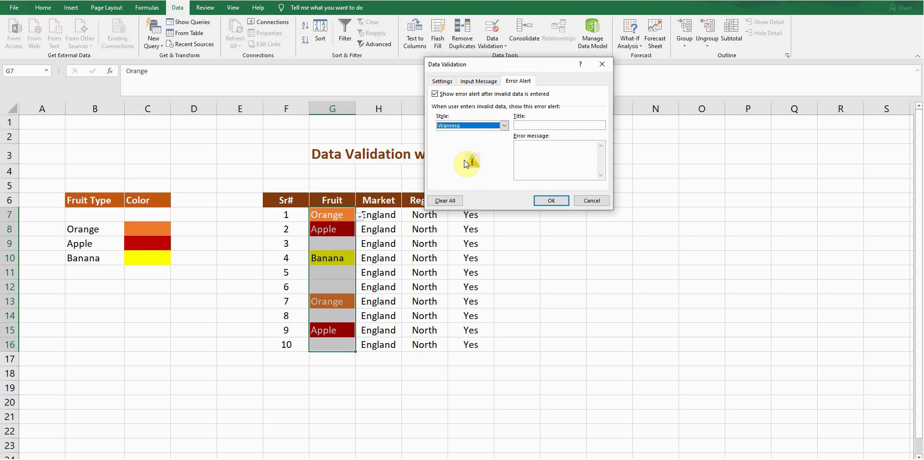
left_click(552, 200)
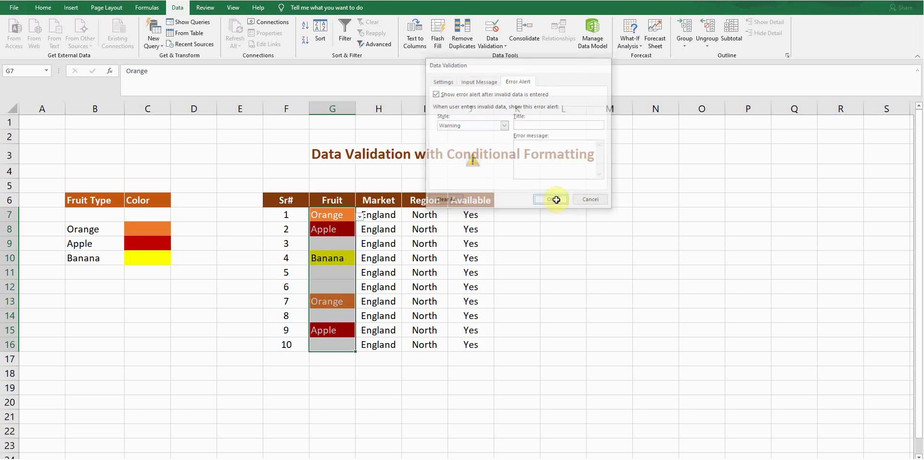
- Enter the unlisted fruit Grapes in Fruit cell G9 and accept it despite the validation warning
left_click(335, 245)
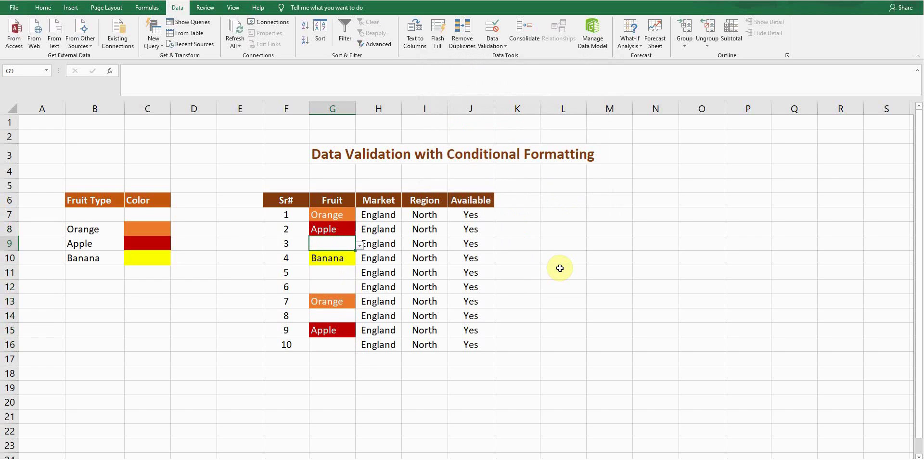
type("Grapes")
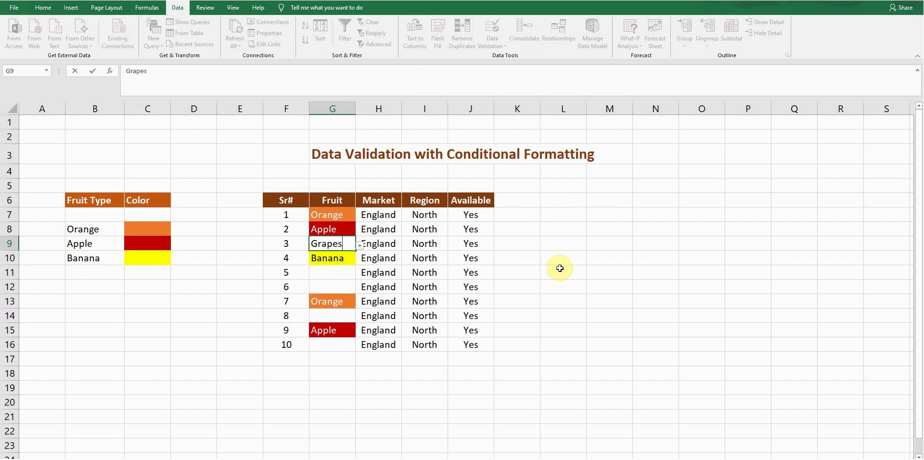
key("Return")
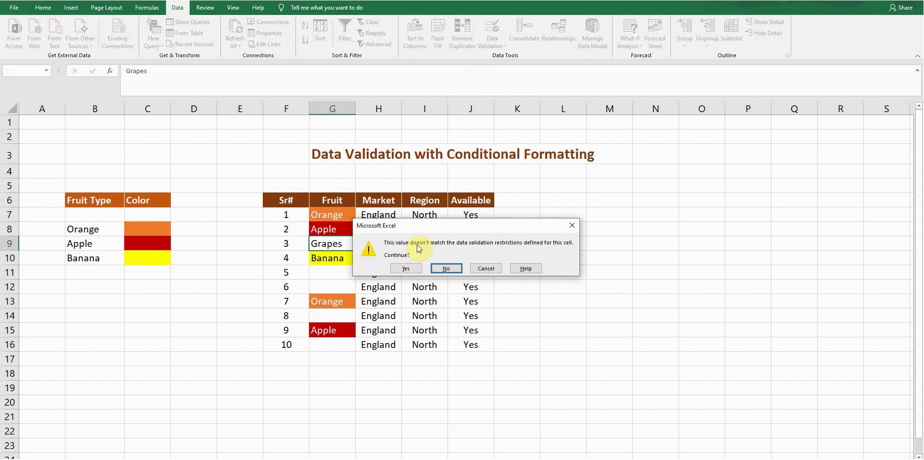
left_click(410, 269)
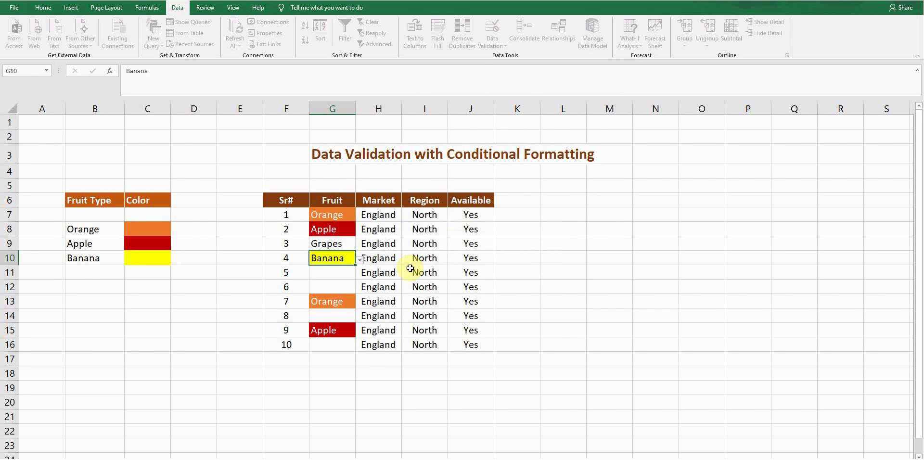
left_click(337, 244)
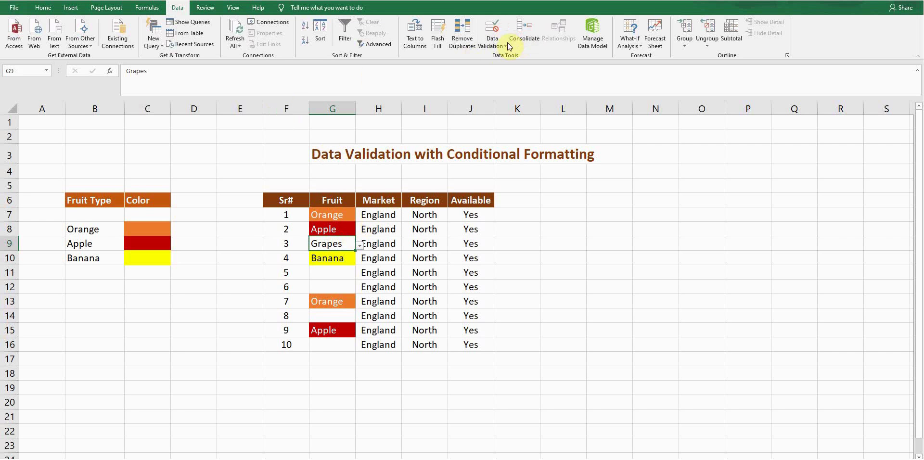
- Change the data validation error alert style for Fruit cells G7:G16 to Information
left_click_drag(331, 215, 335, 345)
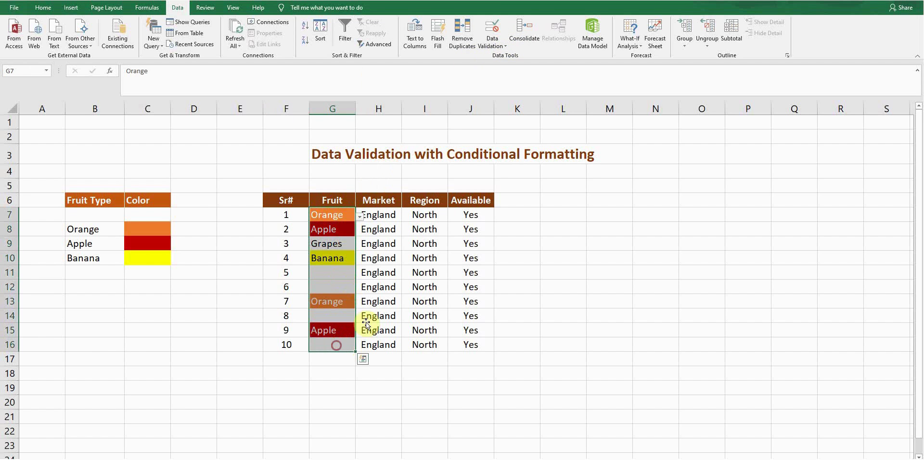
left_click(494, 45)
left_click(509, 57)
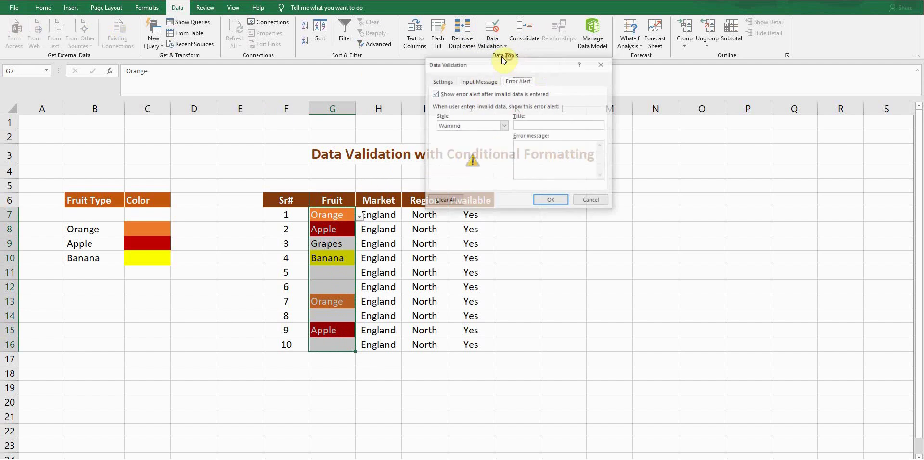
left_click(504, 126)
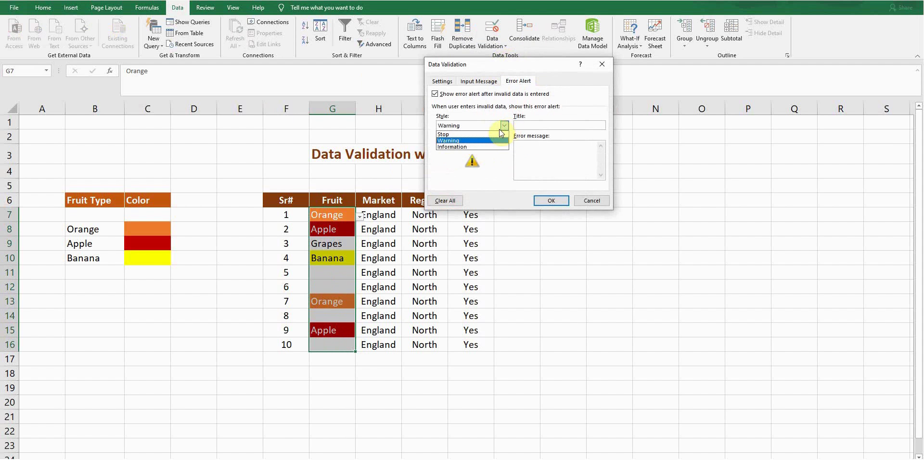
left_click(463, 146)
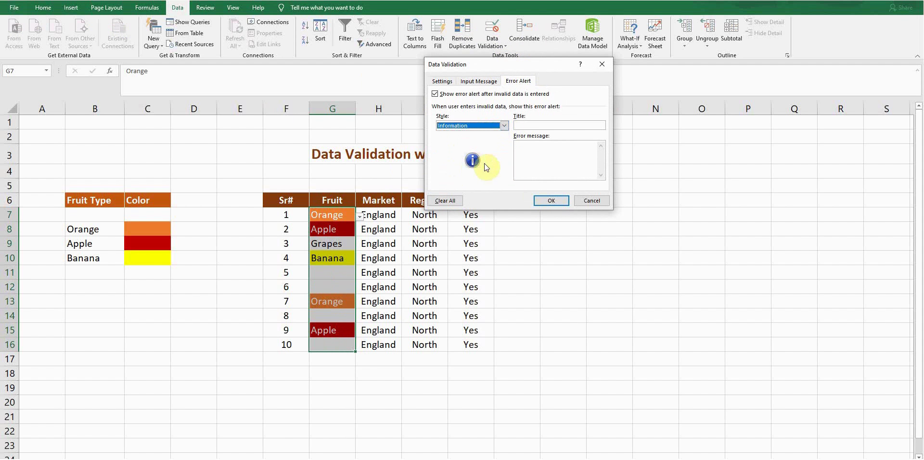
left_click(544, 204)
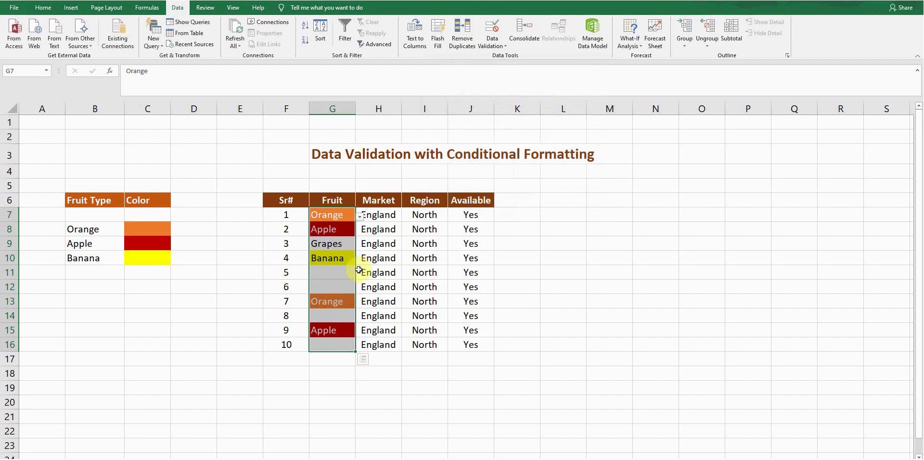
- Enter the unlisted fruit Avocado in Fruit cell G11 and accept it at the information alert
left_click(324, 274)
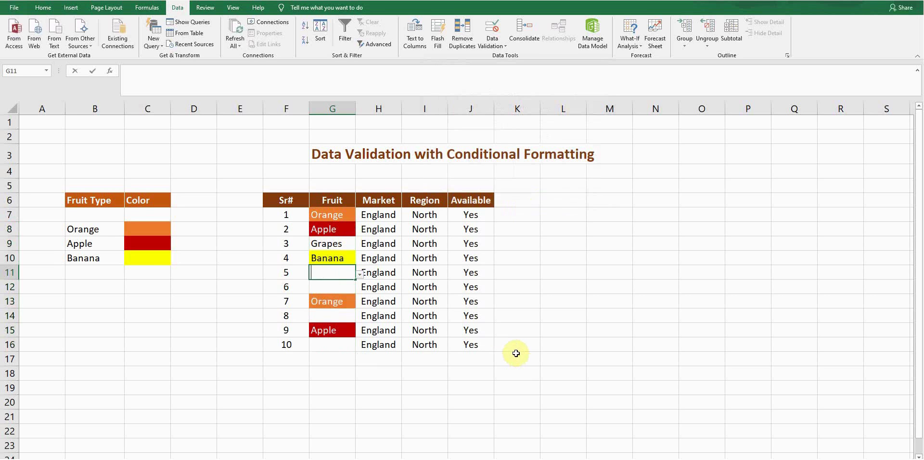
type("Avocad")
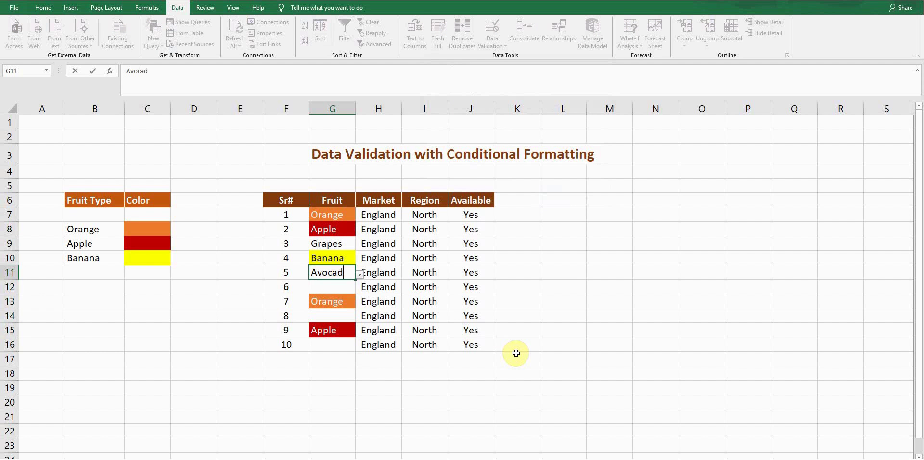
type("o")
key("Return")
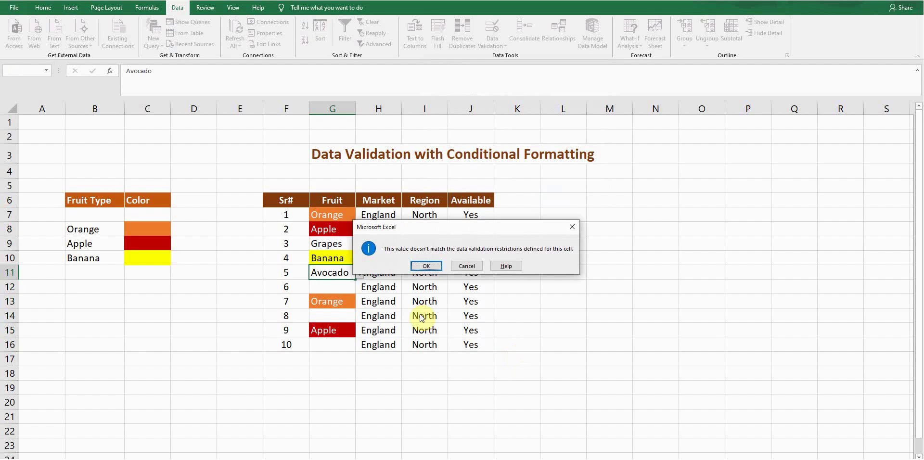
left_click(418, 263)
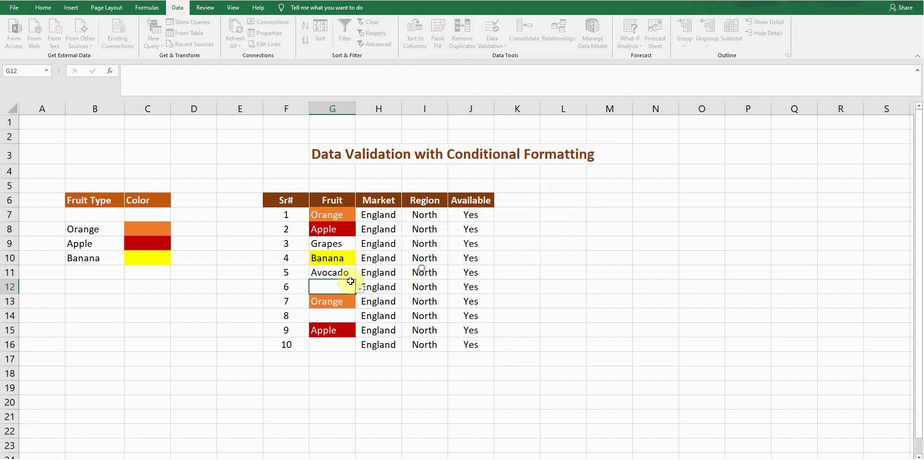
left_click(336, 272)
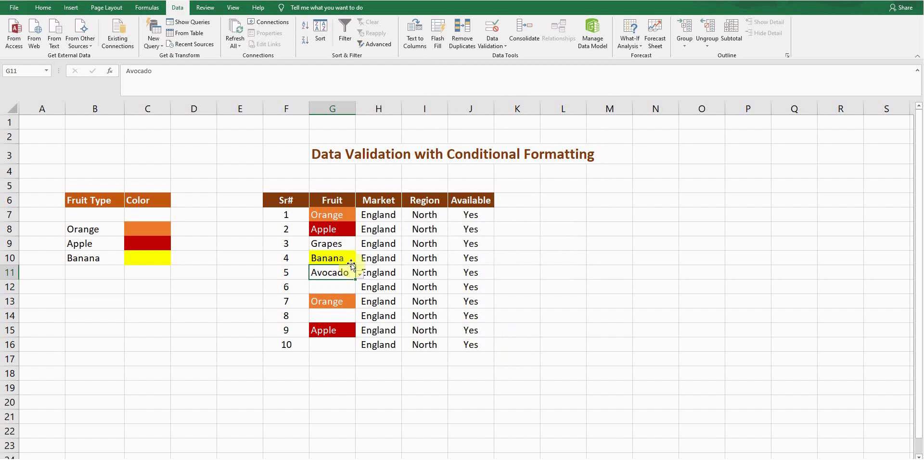